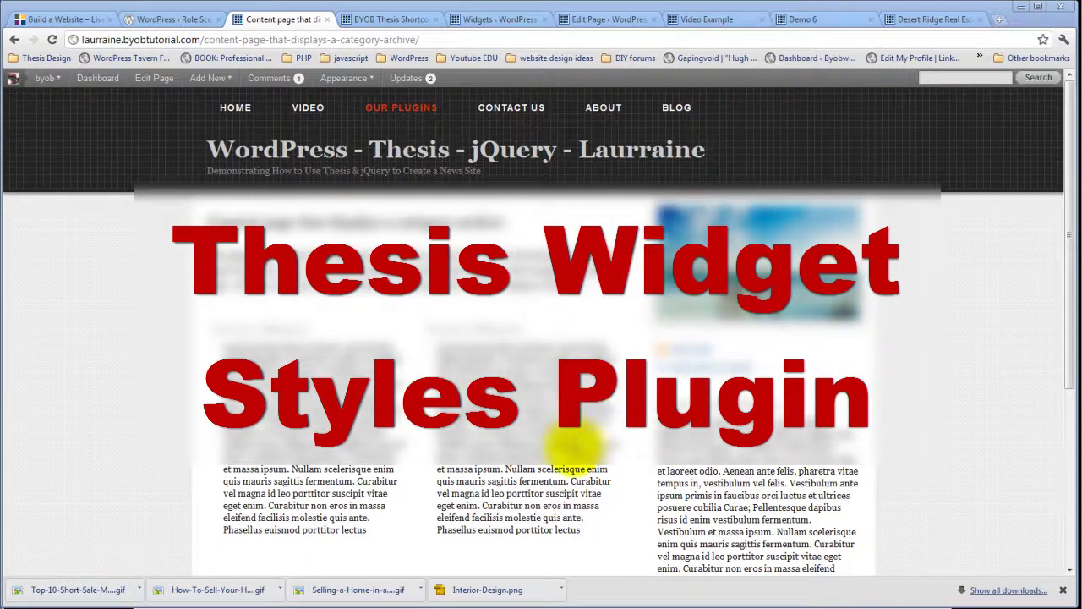
- Examine the three column widgets on the Video Example page and open the Column 3 Heading text widget in the widget administration
left_click(518, 111)
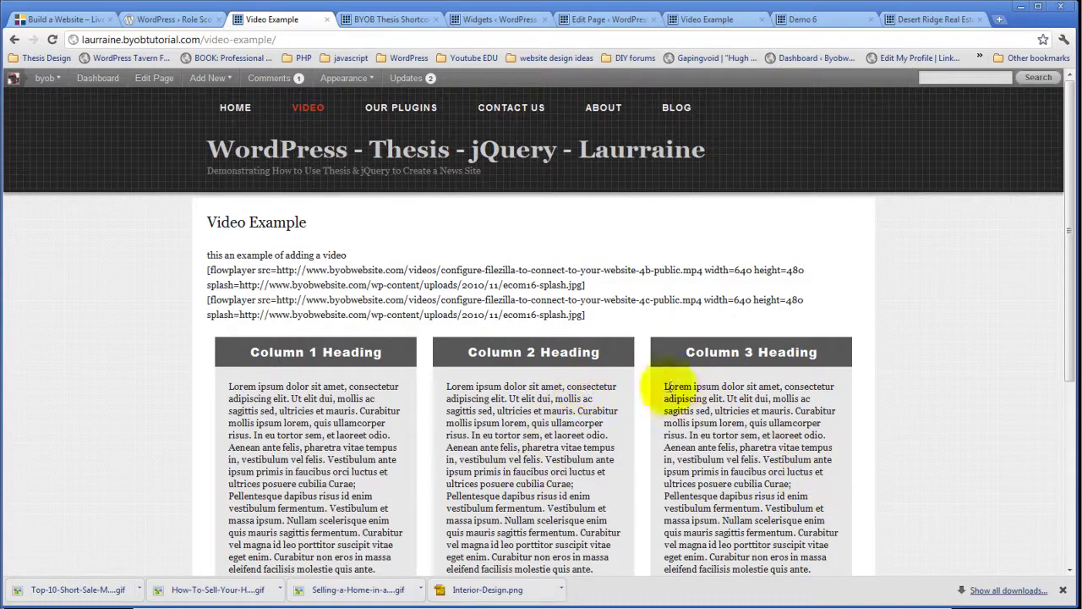
left_click(405, 19)
left_click(482, 19)
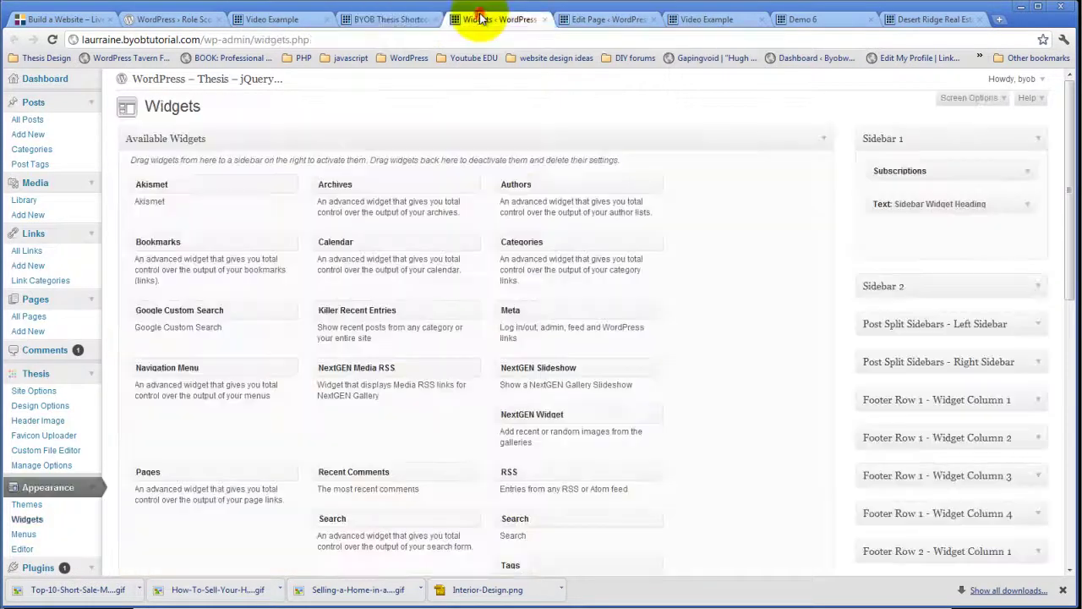
left_click(578, 25)
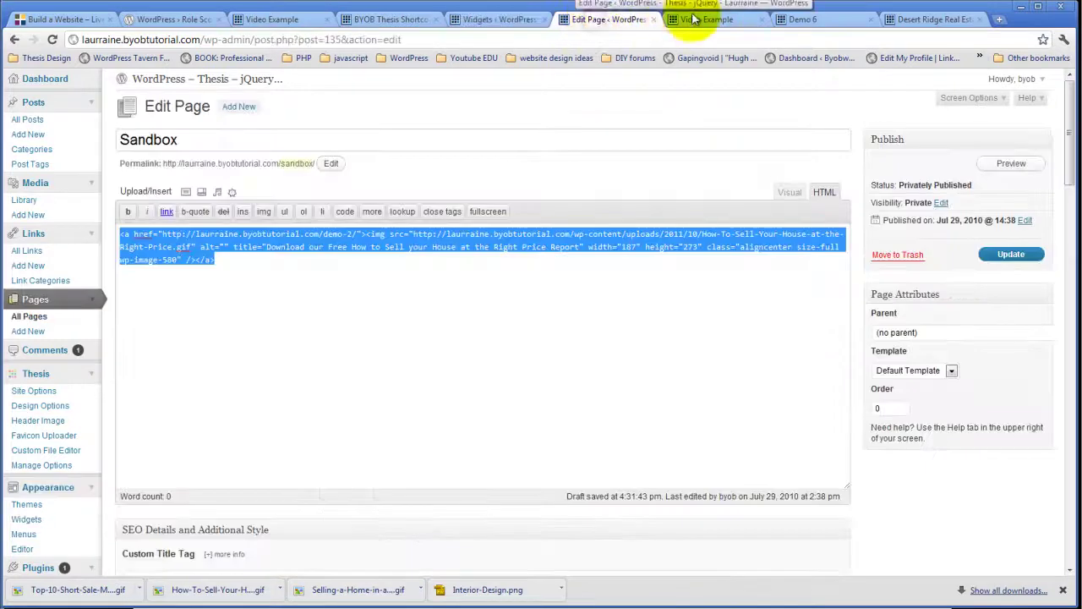
left_click(729, 25)
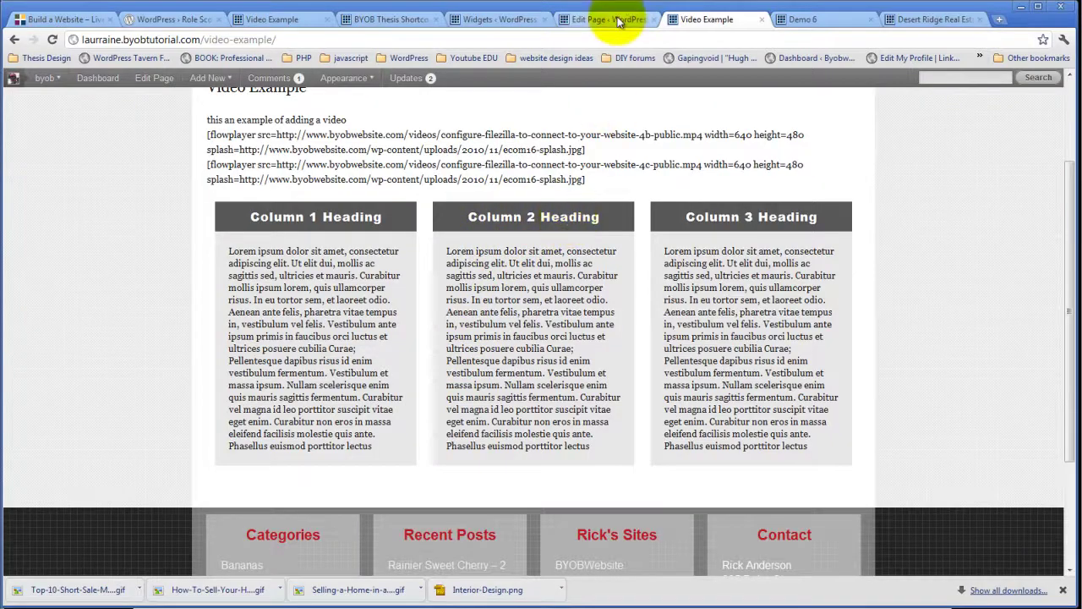
left_click(512, 20)
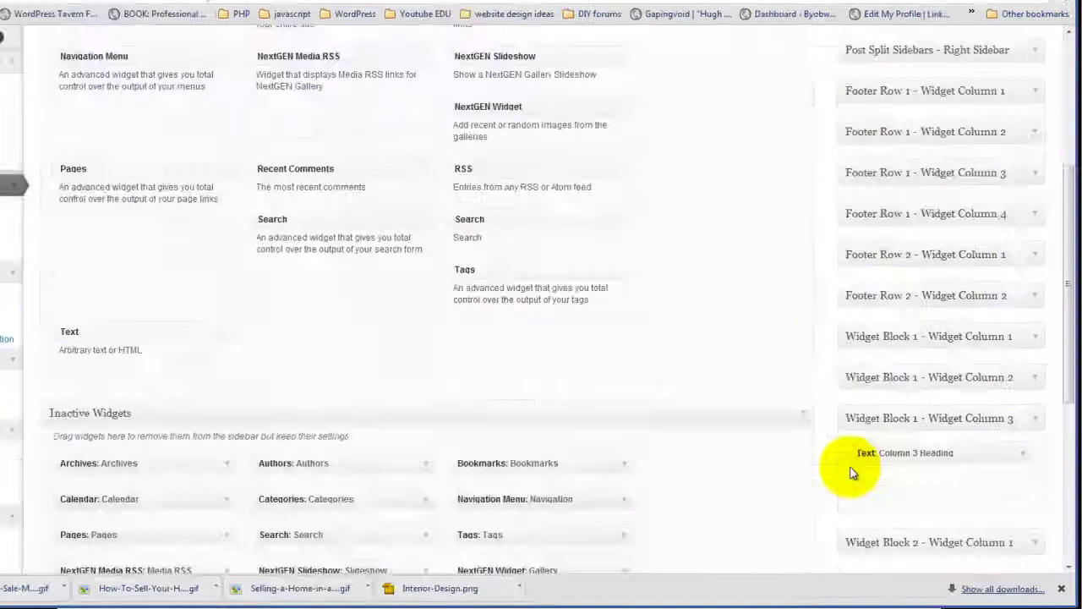
left_click(1023, 453)
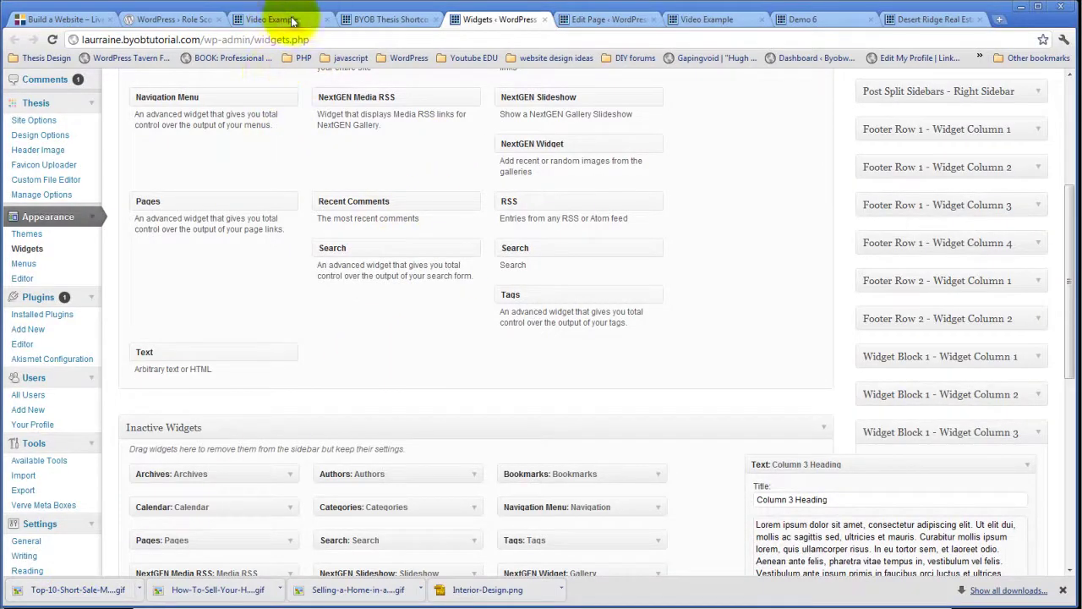
- Open the BYOB Thesis Widget Styles options page from the plugin's Shortcode Content Widgets options page
left_click(368, 19)
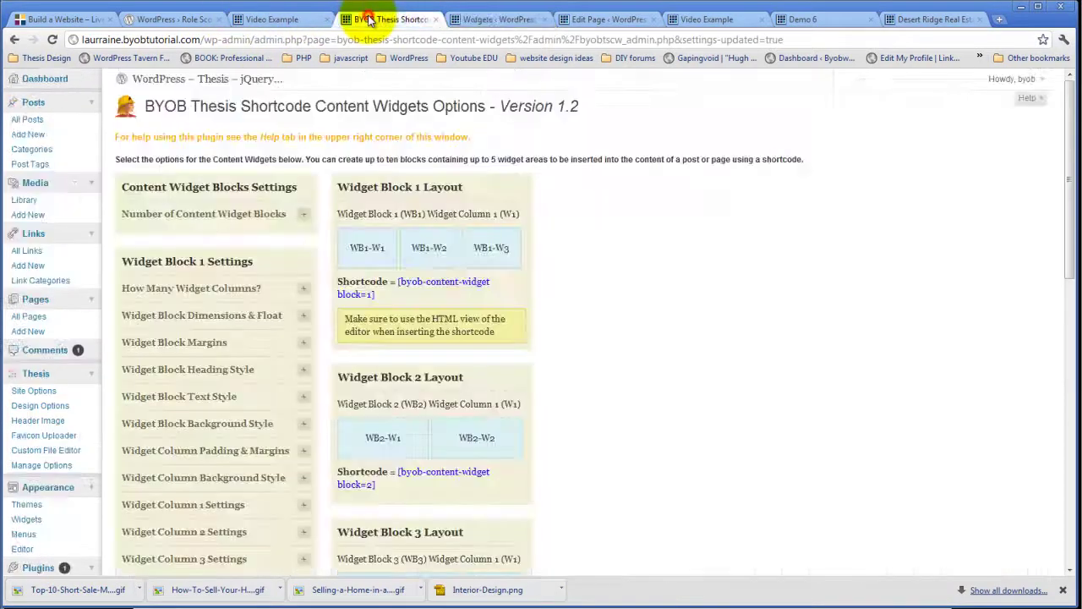
scroll(189, 309, "down", 9)
left_click(67, 343)
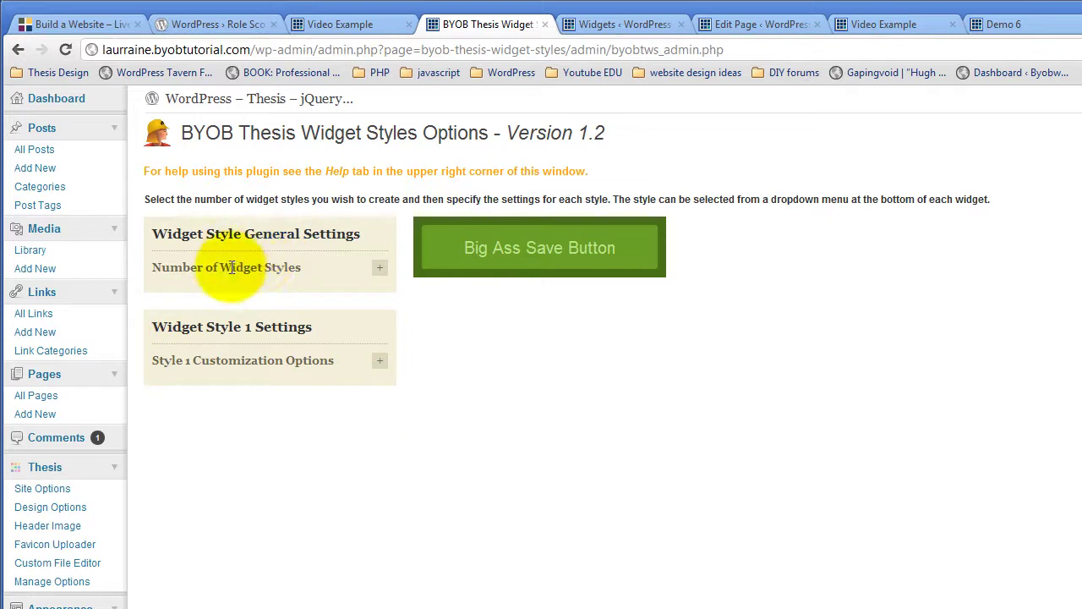
- Set the number of widget styles to create to Two and save the options
left_click(379, 269)
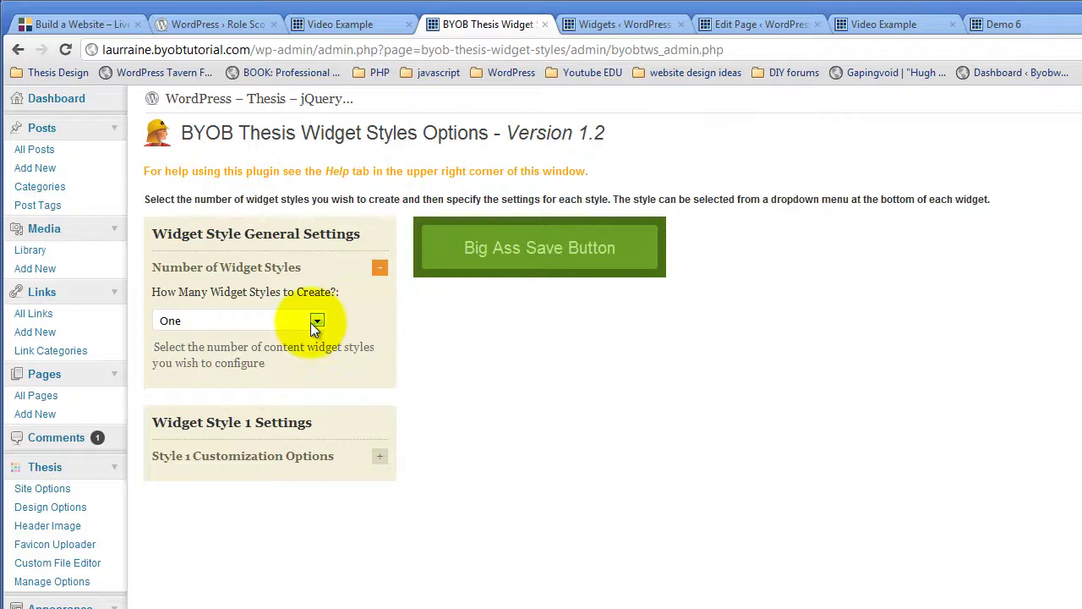
left_click(311, 323)
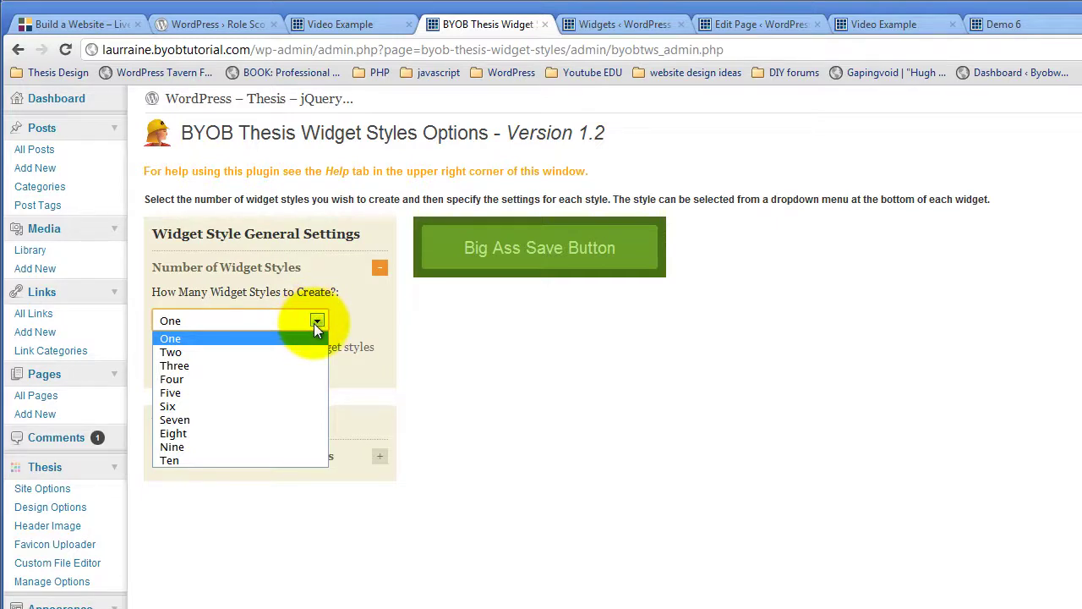
left_click(313, 323)
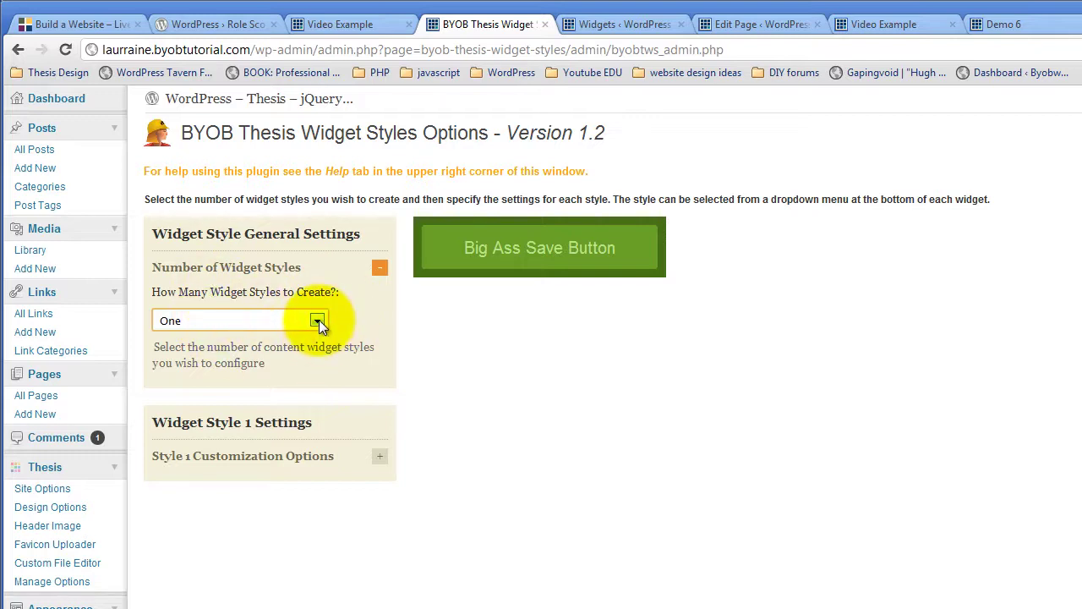
left_click(319, 323)
left_click(222, 351)
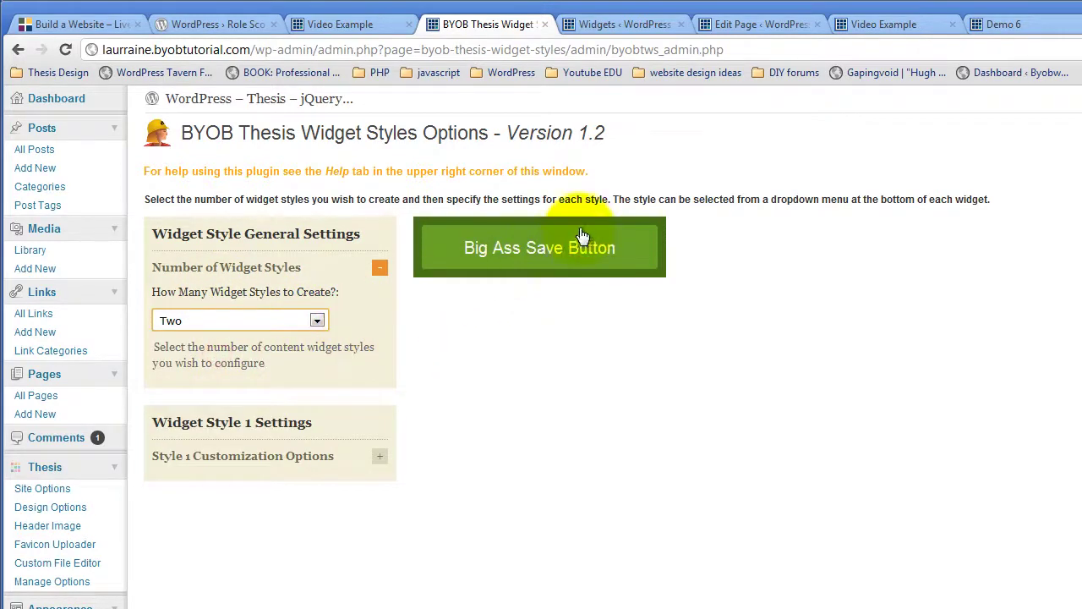
left_click(554, 245)
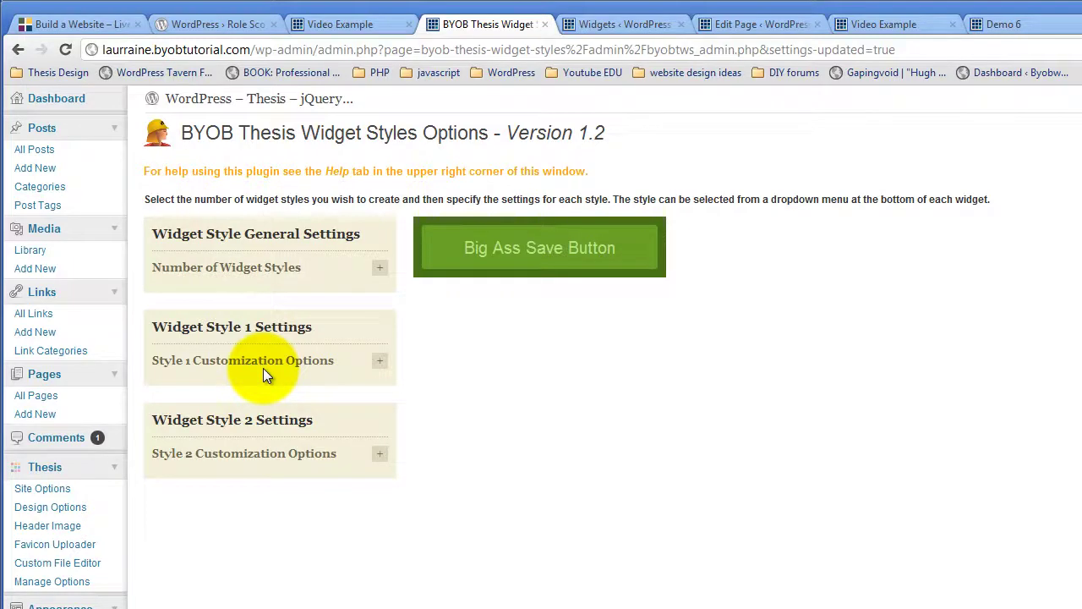
- Review the open site pages, including the column and sidebar widgets on the category archive content page
left_click(754, 24)
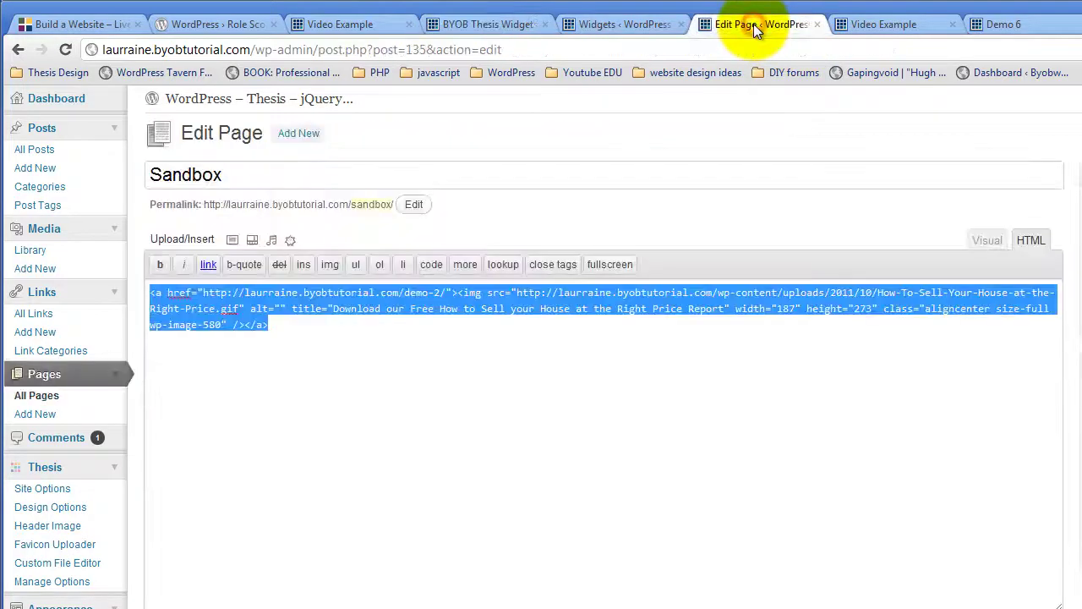
left_click(878, 32)
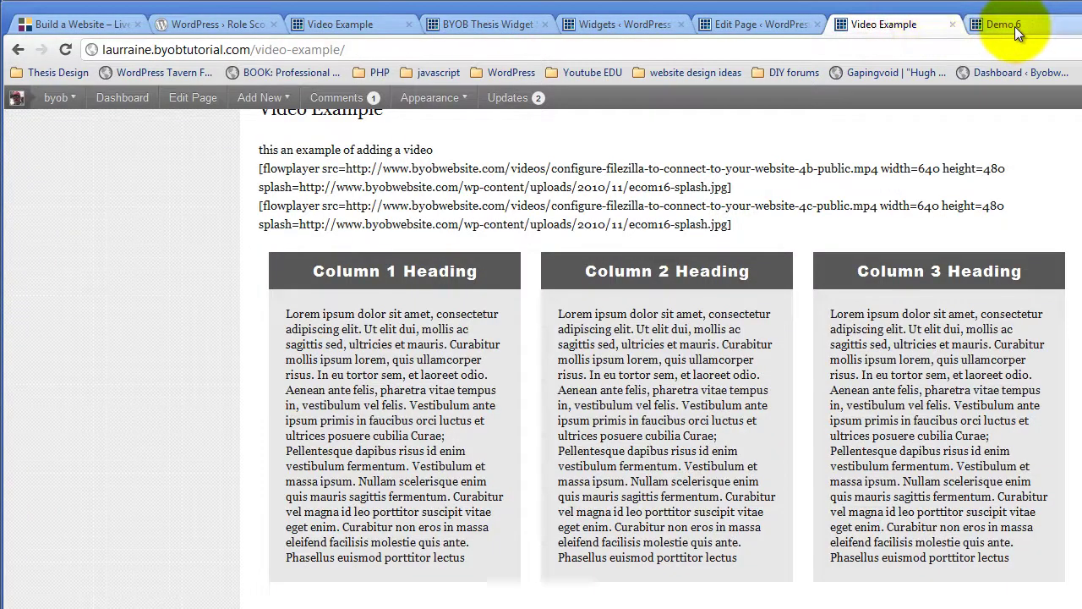
left_click(1014, 26)
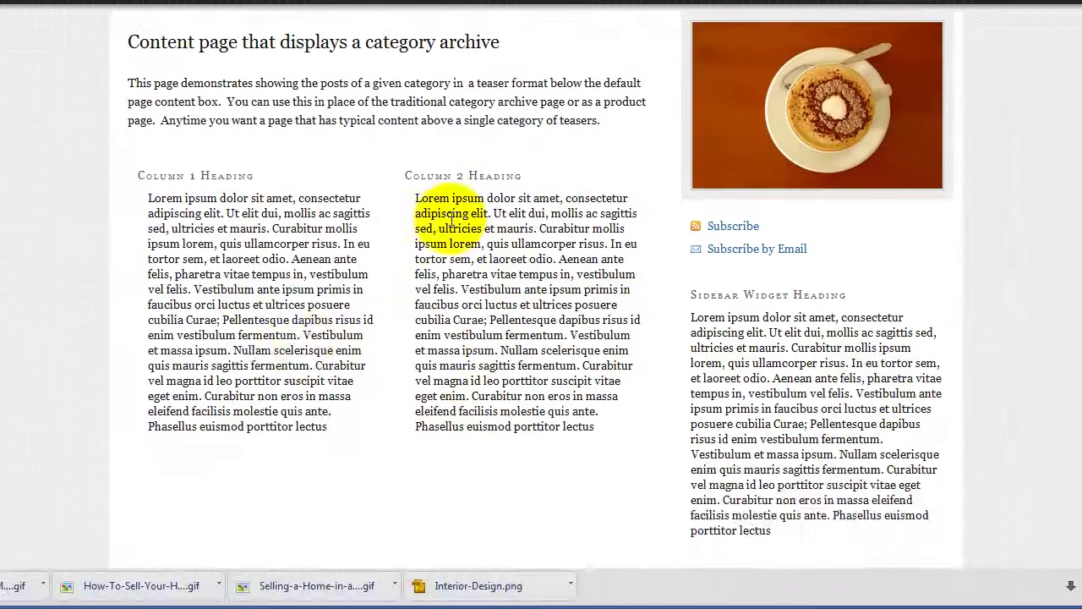
scroll(788, 332, "down", 1)
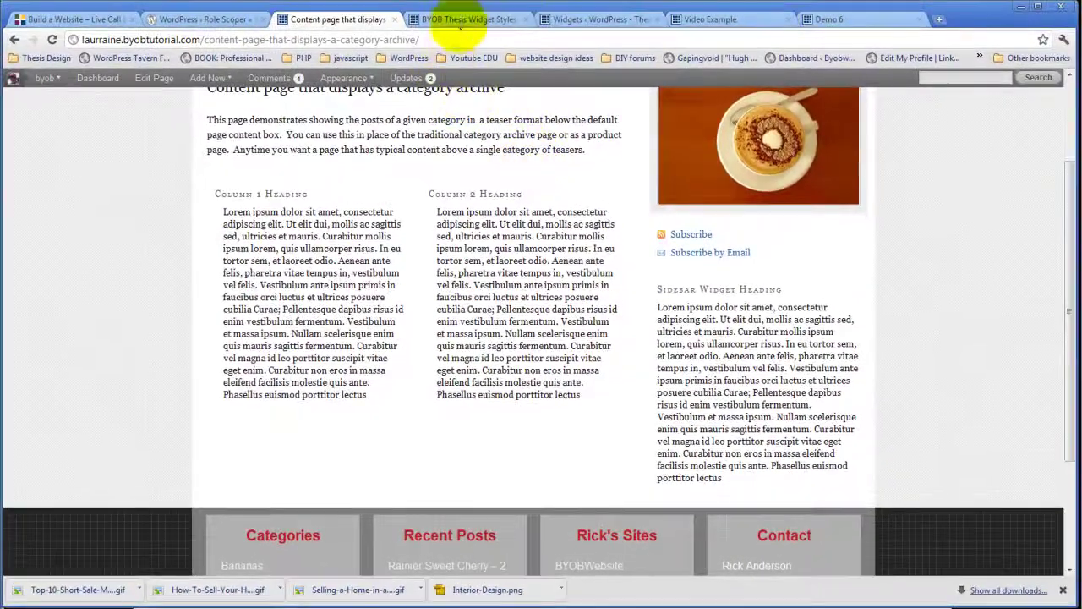
- Expand the Style 1 Customization Options and examine the choices for the overall widget, widget heading and widget body
left_click(461, 20)
left_click(303, 288)
scroll(418, 318, "down", 3)
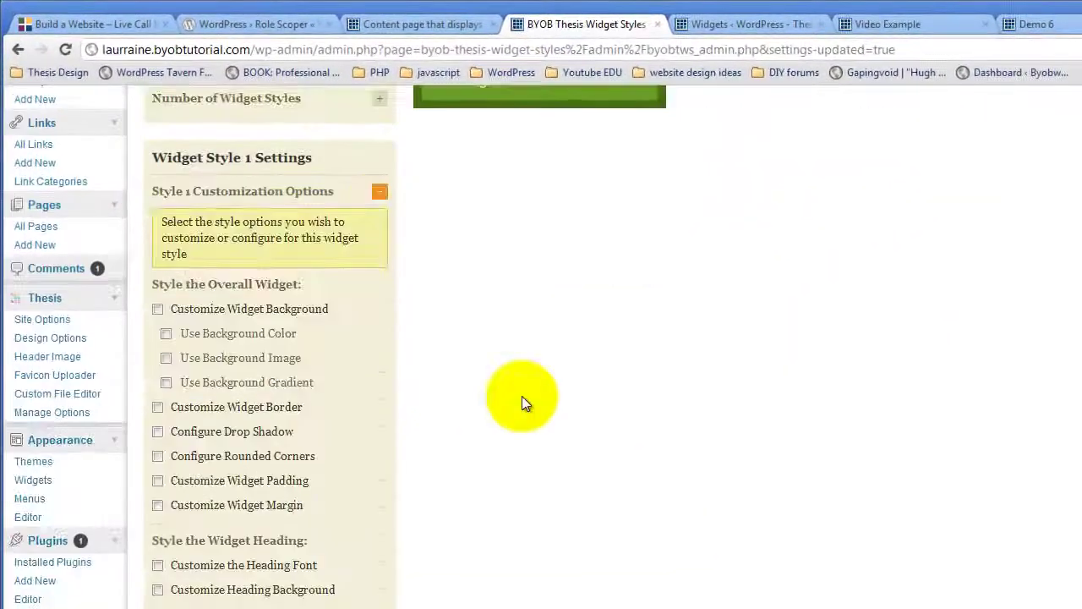
scroll(523, 403, "down", 2)
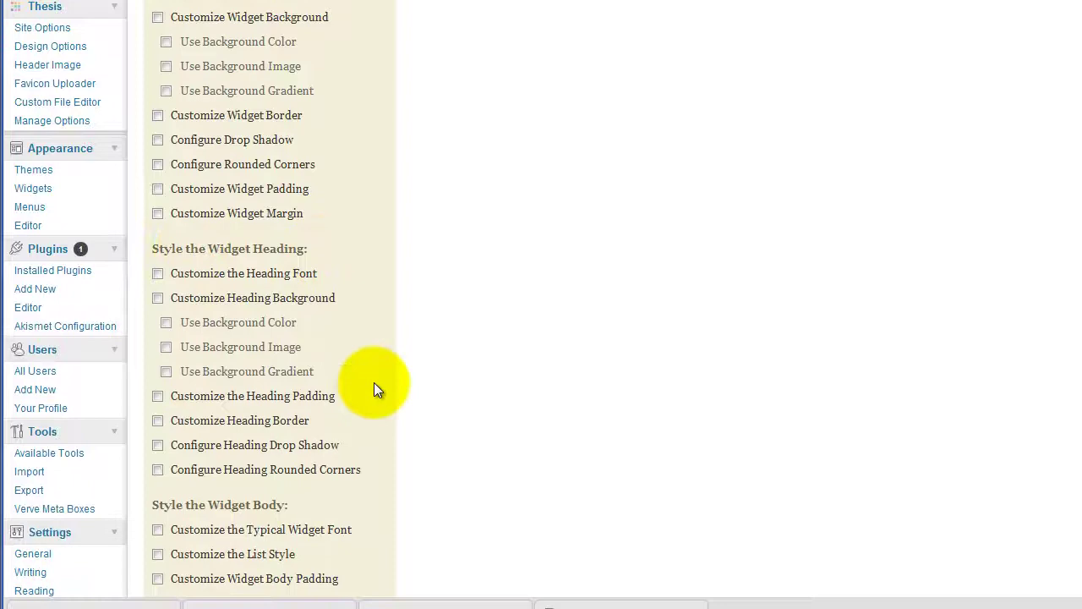
scroll(299, 412, "down", 2)
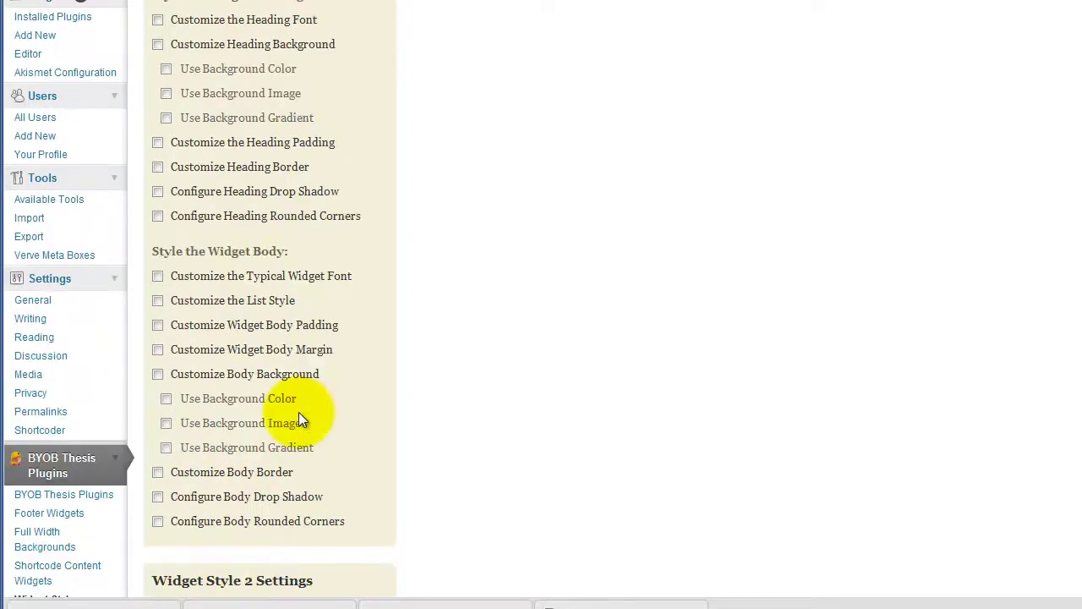
scroll(299, 412, "up", 3)
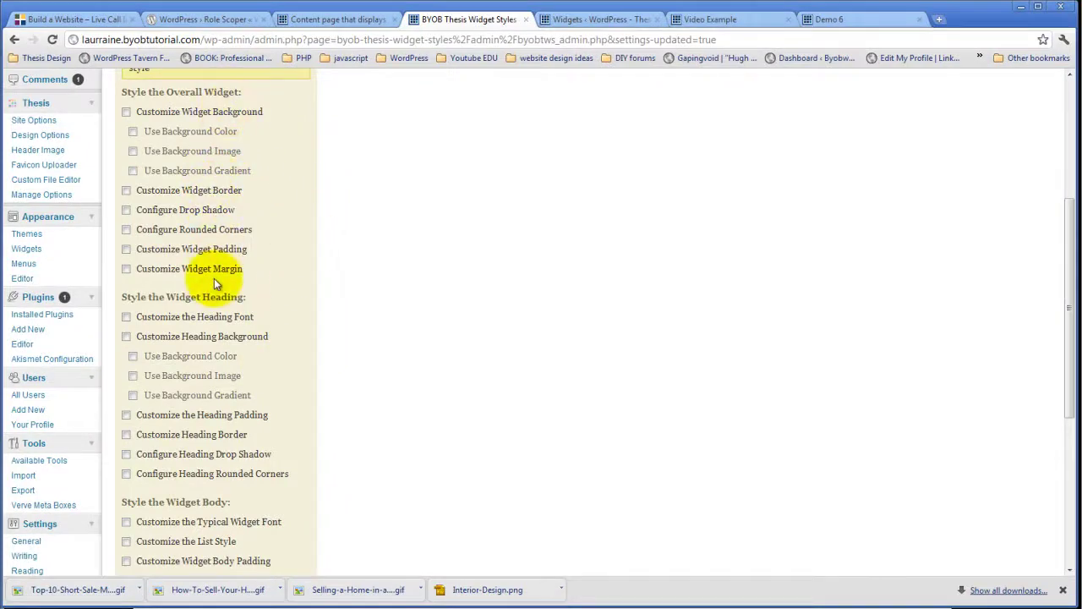
scroll(222, 315, "down", 2)
scroll(218, 317, "up", 2)
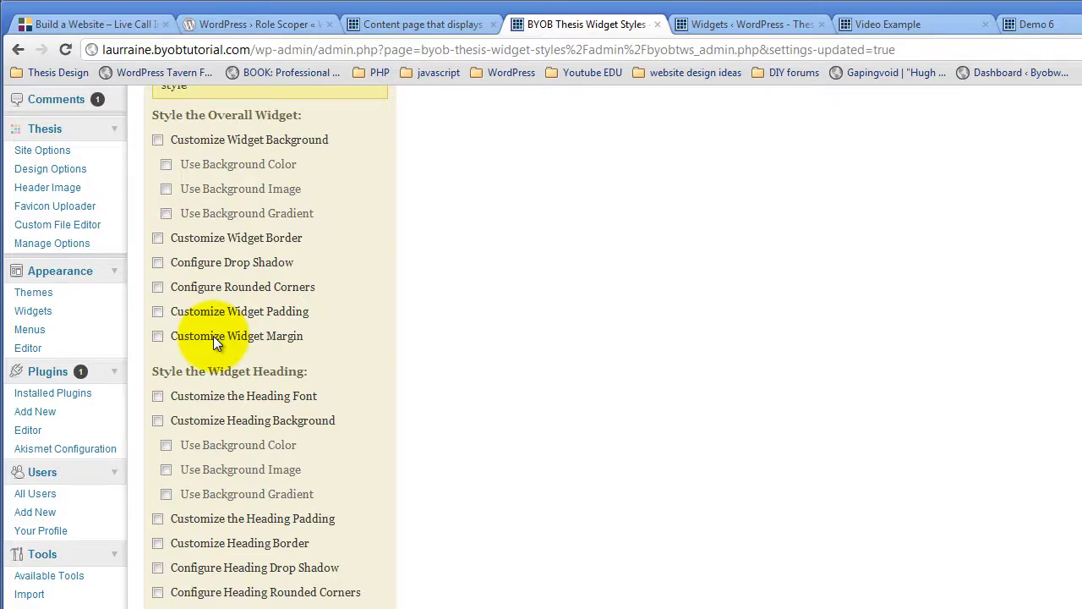
- Enable a customized widget background with background color, a drop shadow and rounded corners for the overall Widget Style 1, and save
scroll(213, 336, "up", 3)
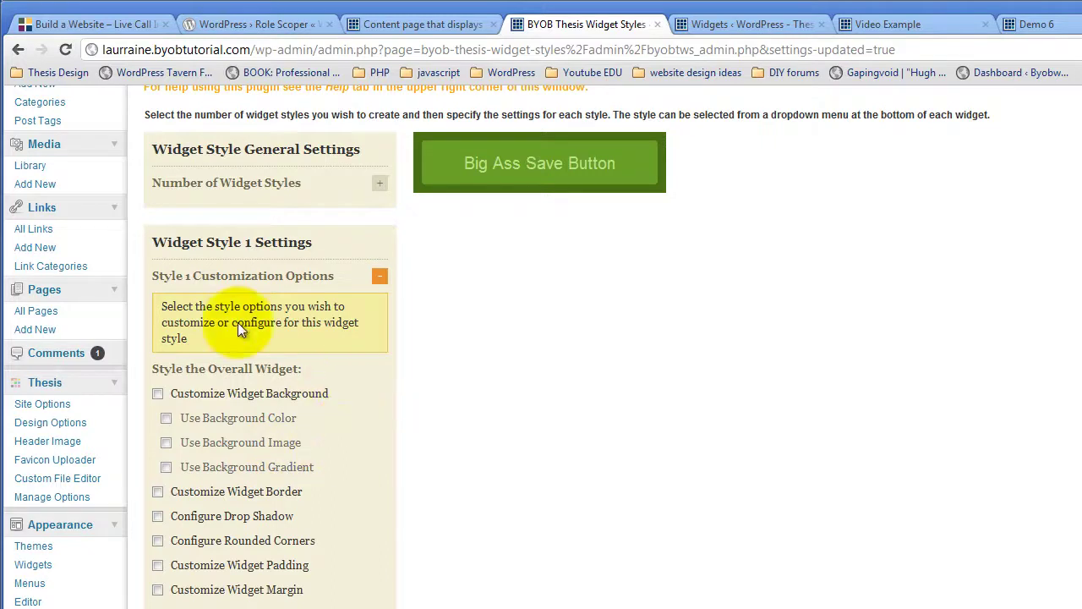
scroll(360, 440, "down", 1)
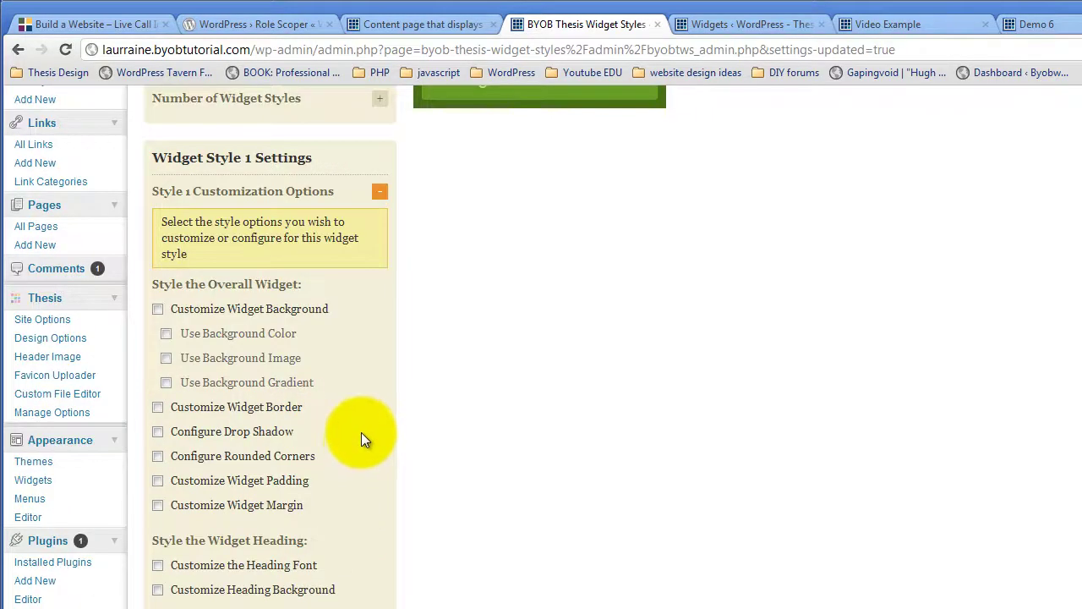
left_click(158, 310)
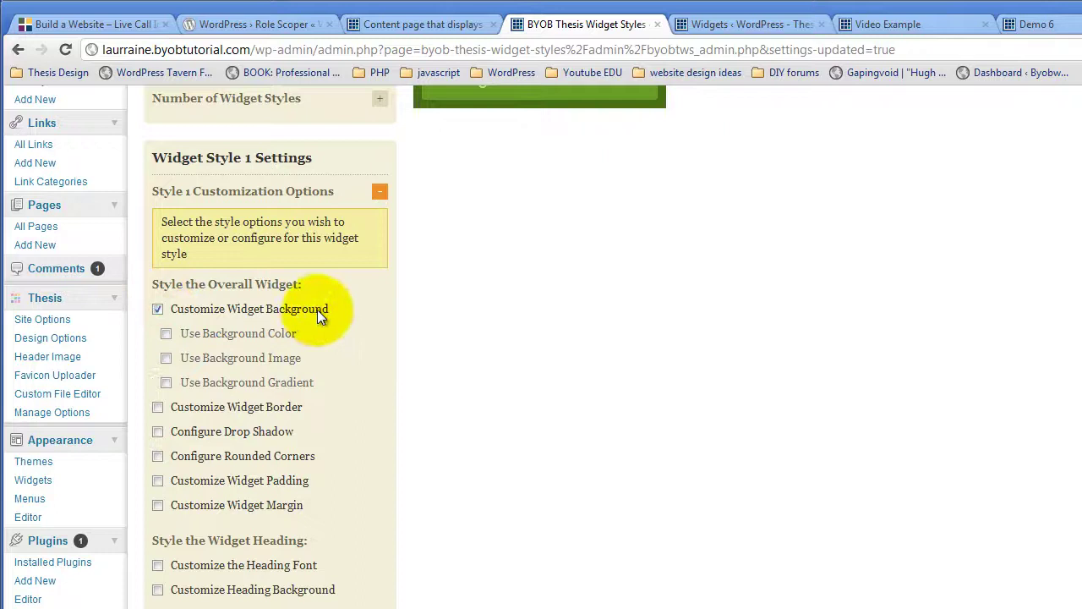
left_click(165, 334)
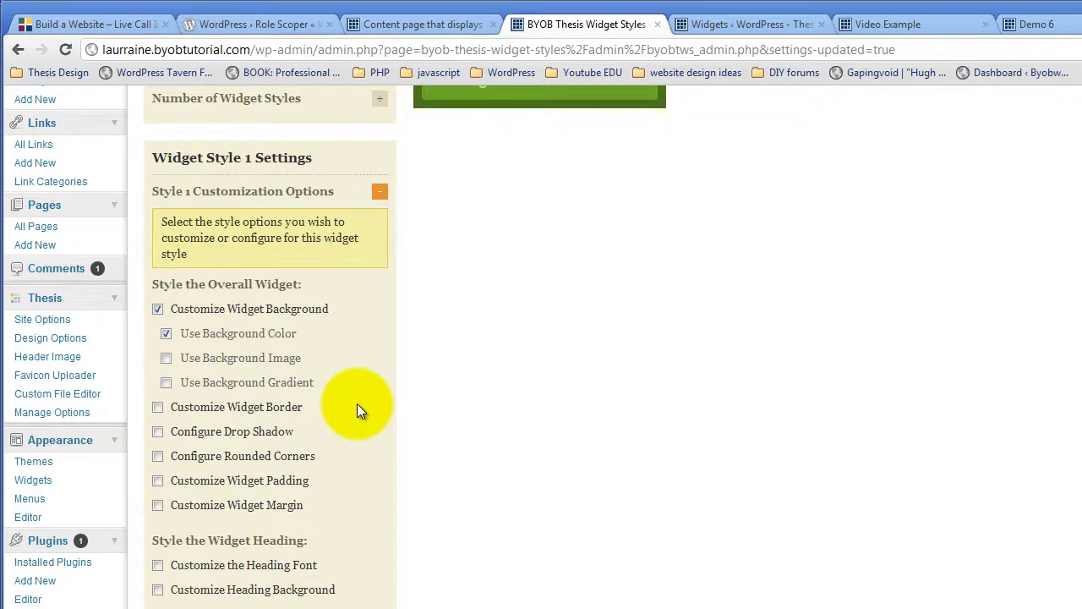
left_click(158, 432)
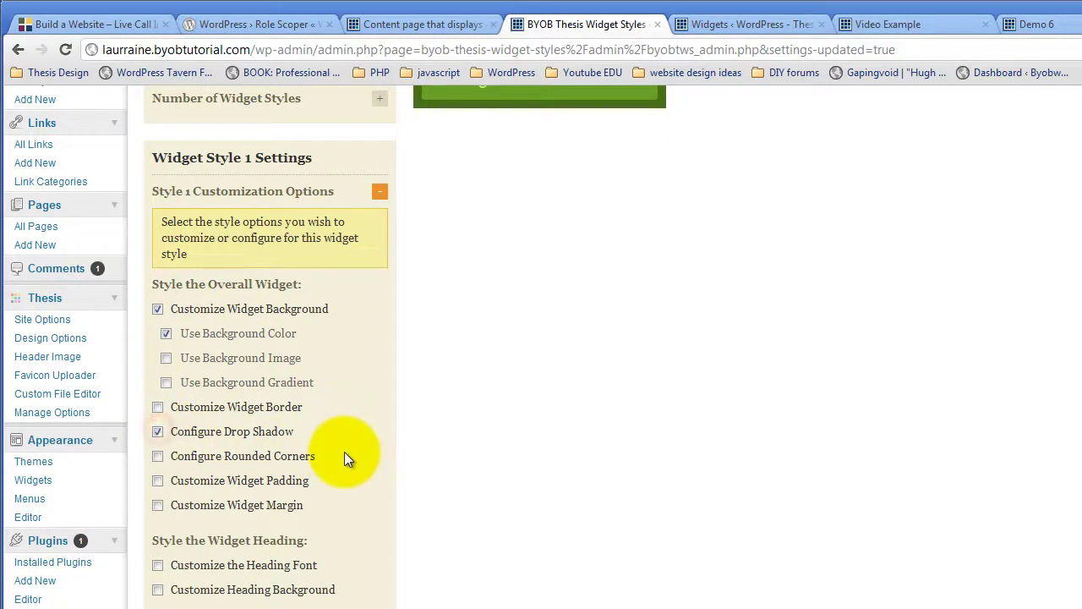
left_click(158, 456)
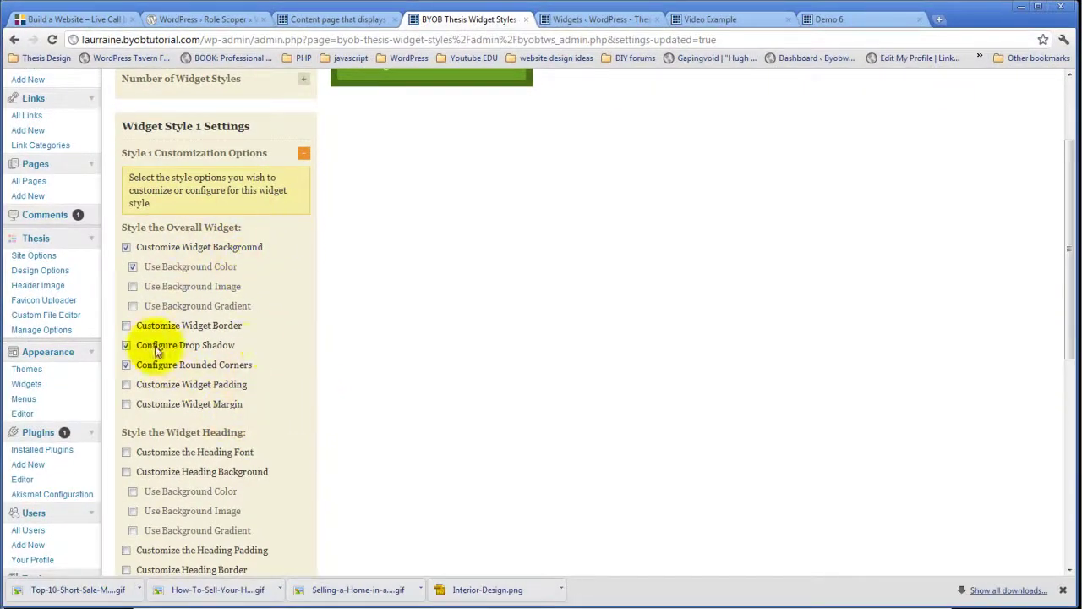
scroll(287, 367, "up", 1)
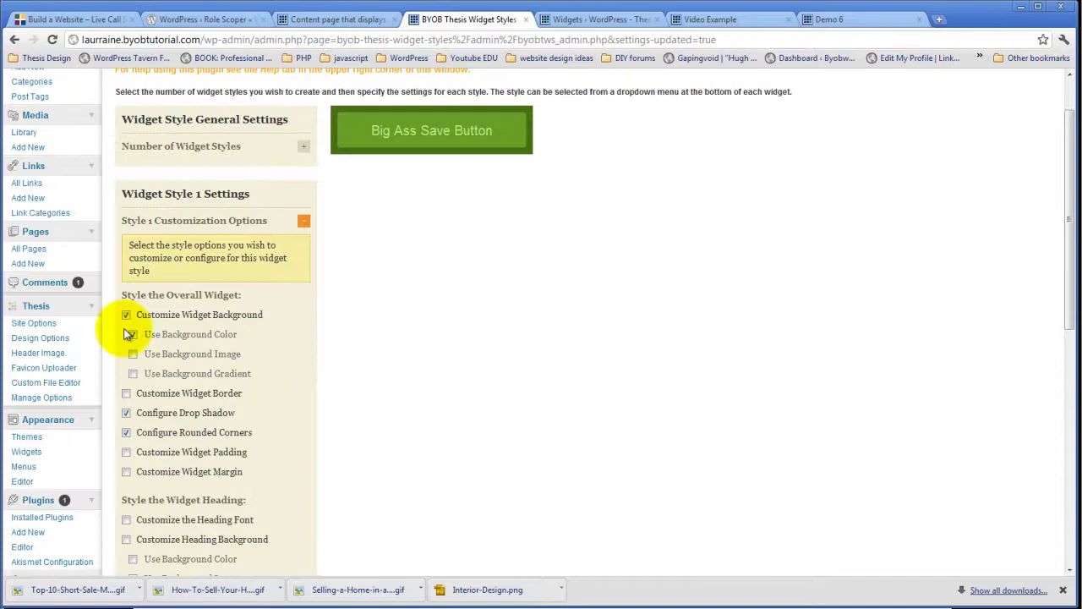
left_click(432, 132)
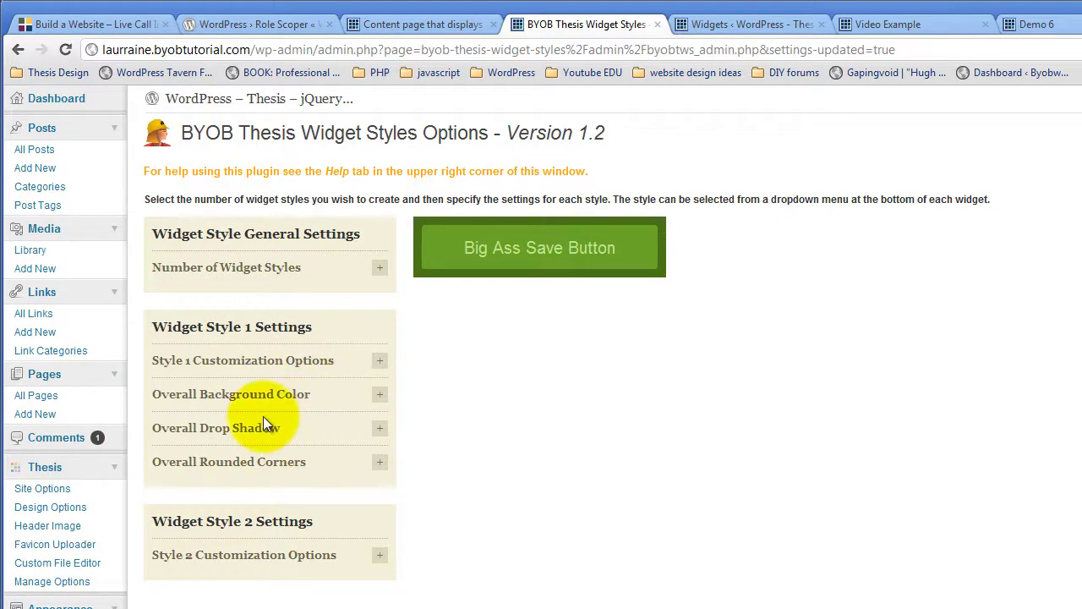
- Set Widget Style 1's overall background color to pale yellow FFFCD6
left_click(378, 399)
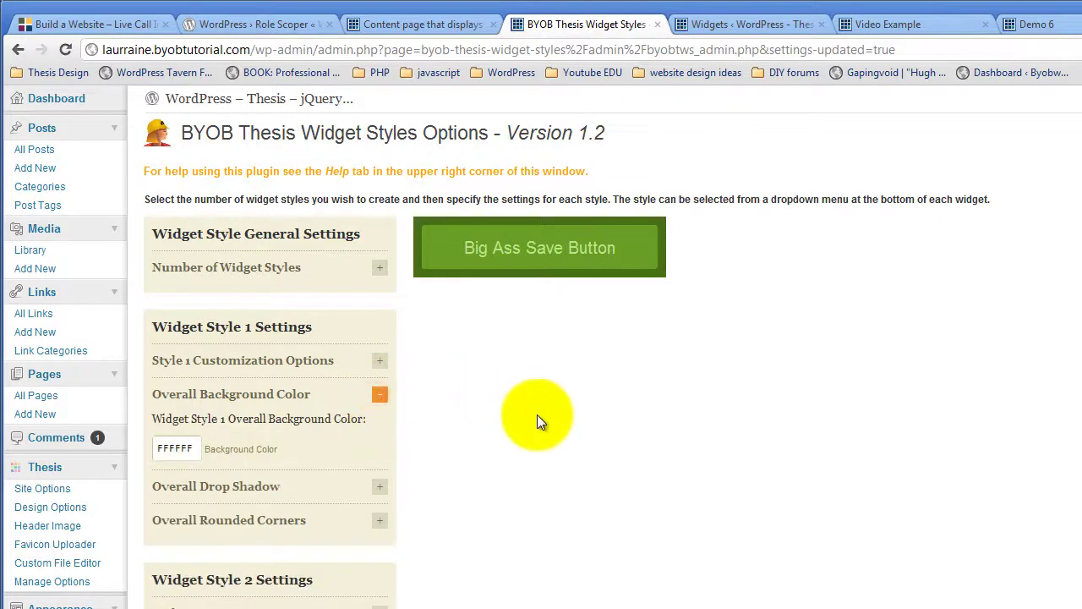
left_click(178, 453)
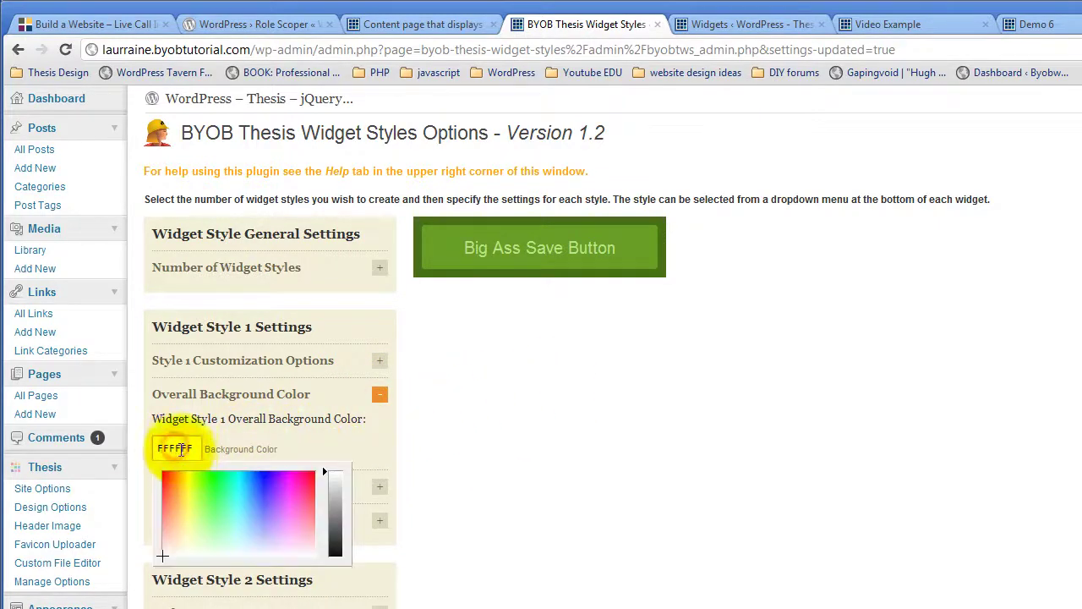
left_click_drag(272, 505, 187, 541)
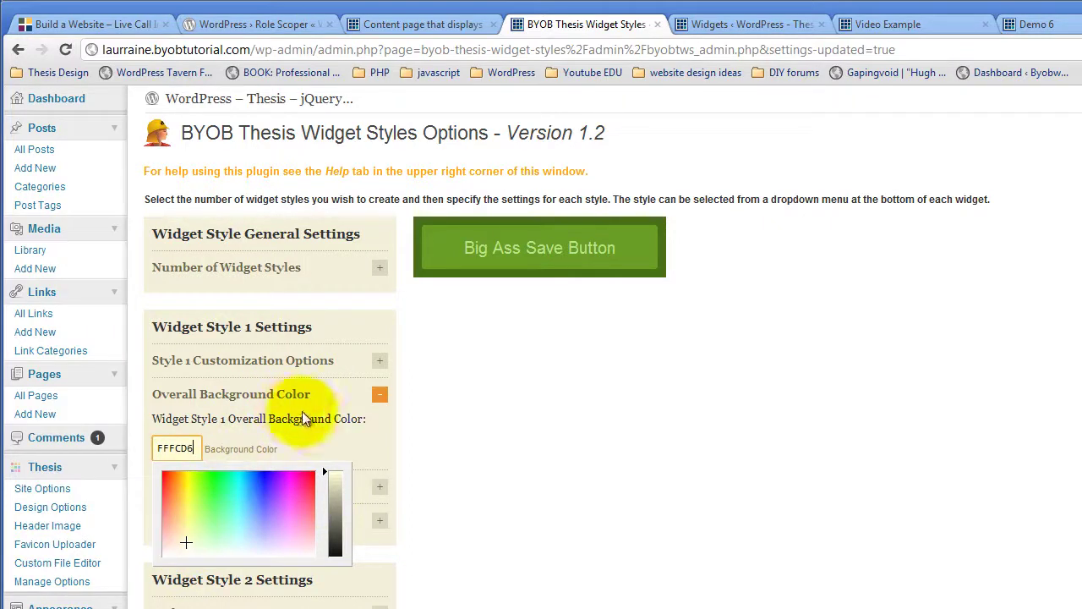
left_click(322, 435)
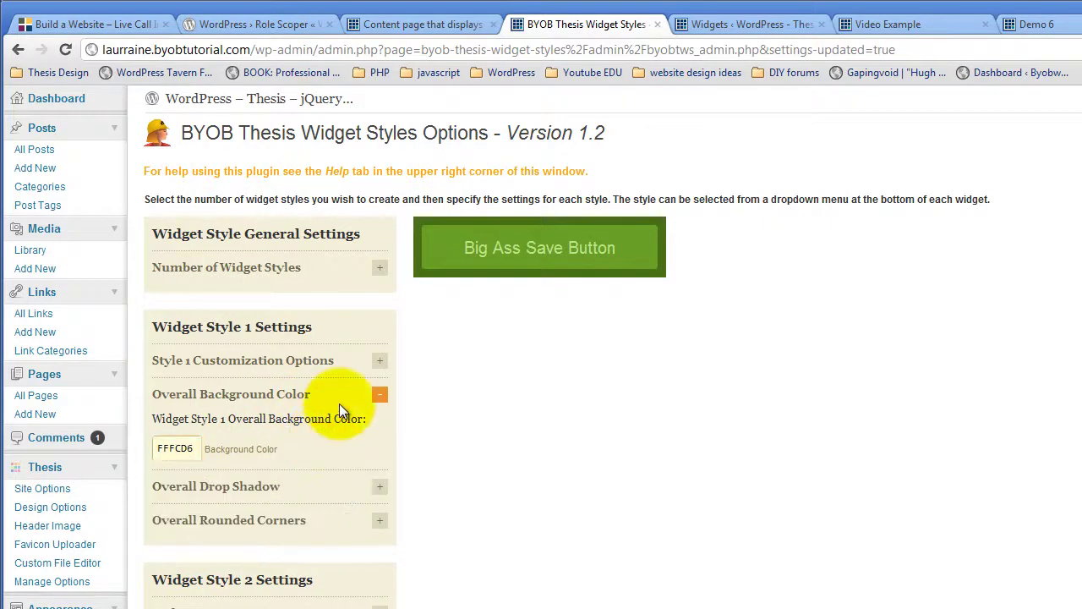
- Give Widget Style 1's overall drop shadow a width of 5, a blur of 5 and the light grey color E8E8E8
left_click(379, 487)
scroll(479, 442, "down", 2)
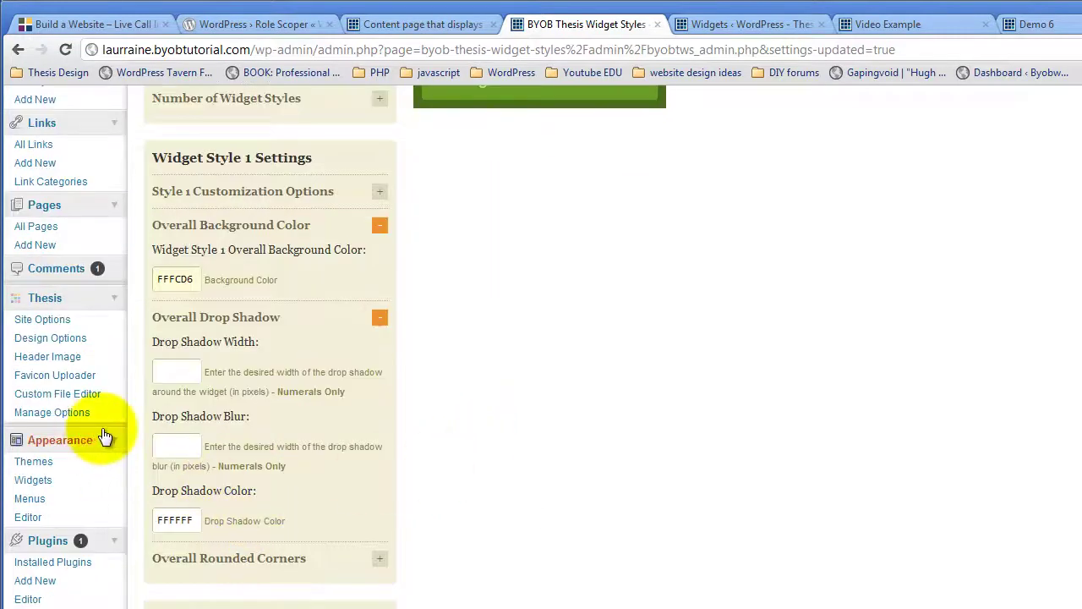
left_click(165, 376)
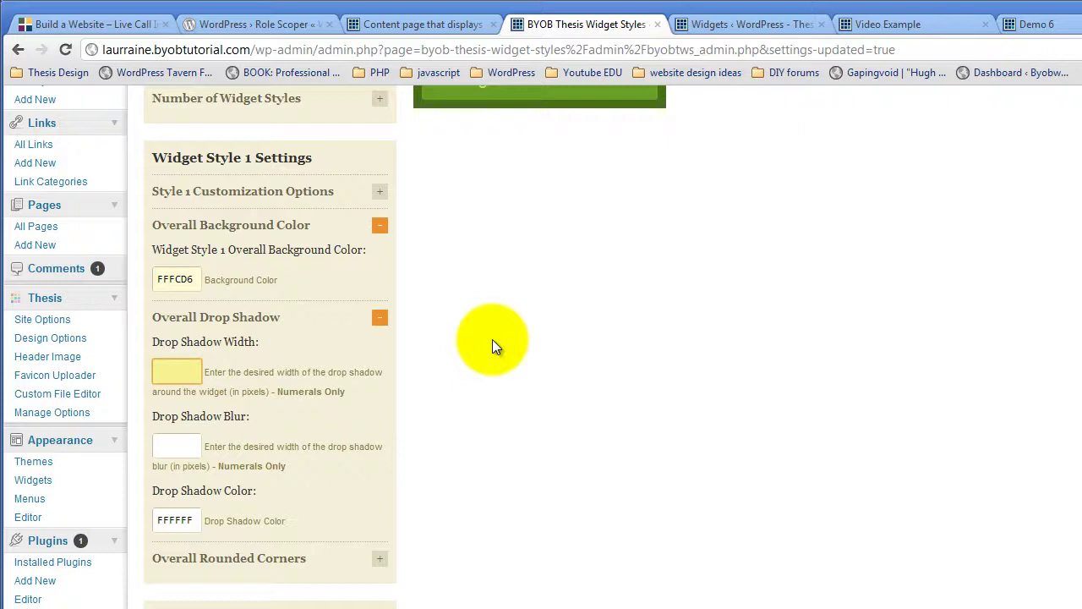
type("5")
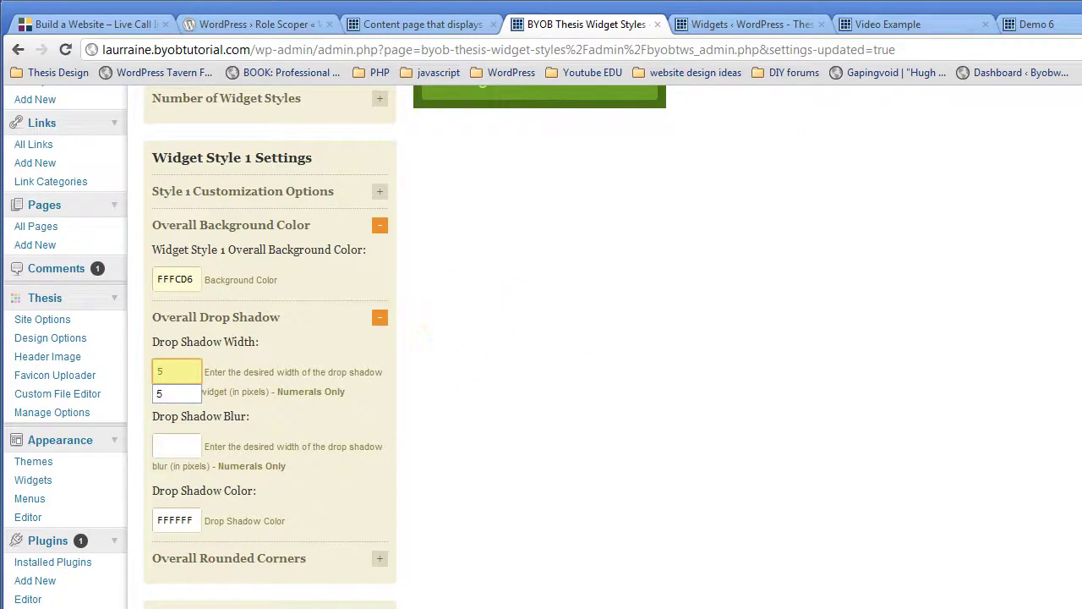
left_click(174, 445)
type("5")
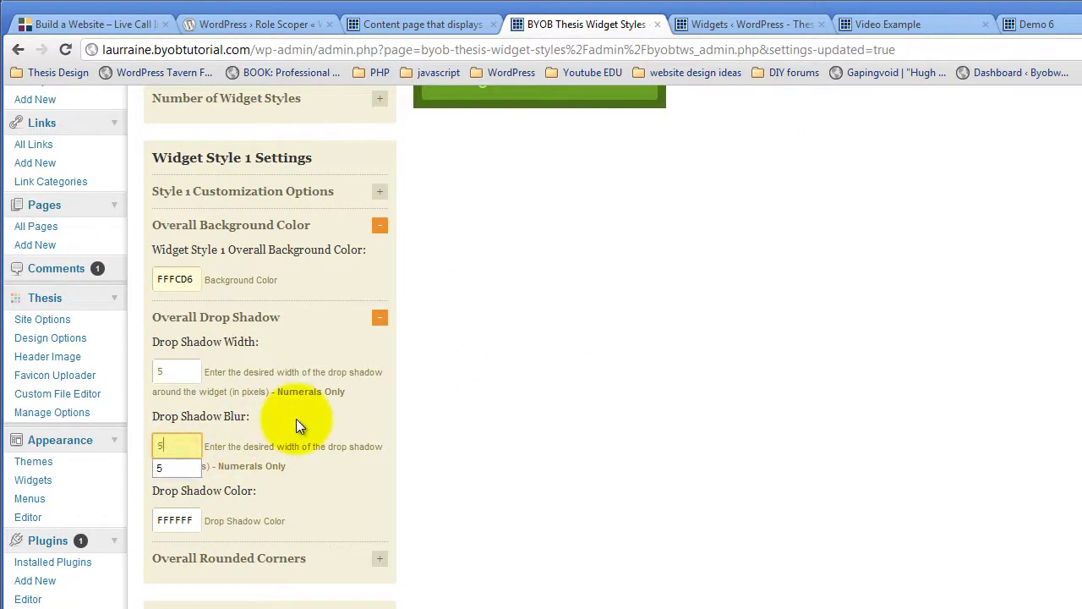
left_click(188, 443)
left_click(174, 520)
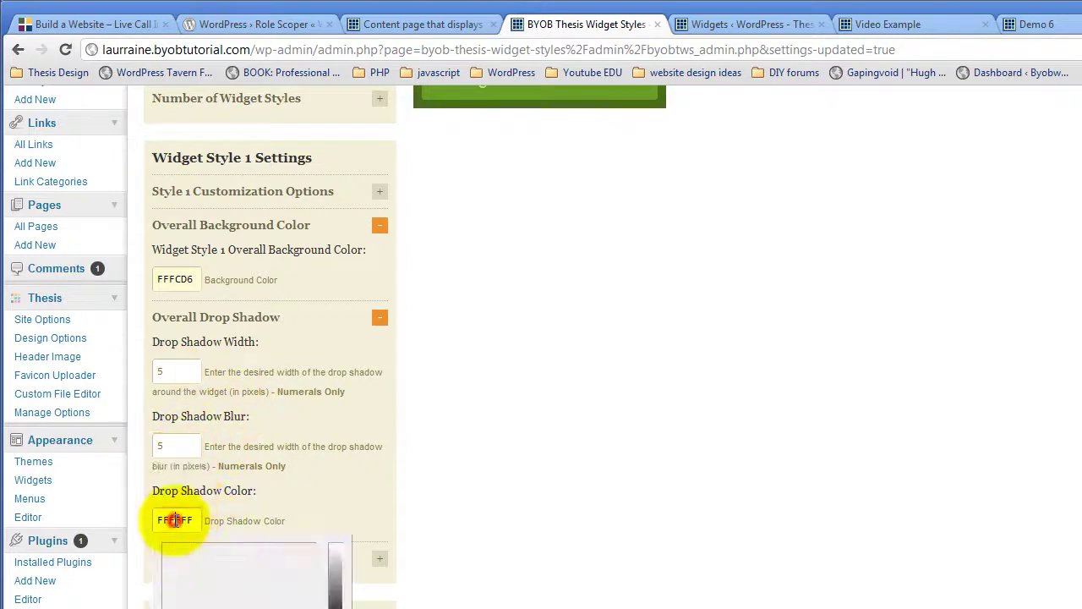
left_click(336, 559)
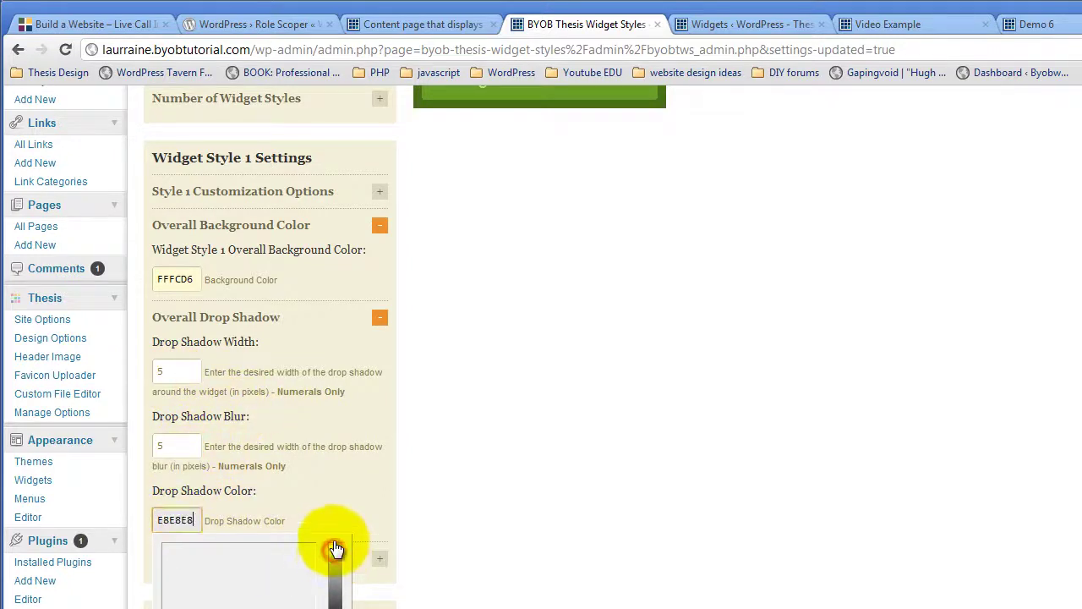
left_click(333, 495)
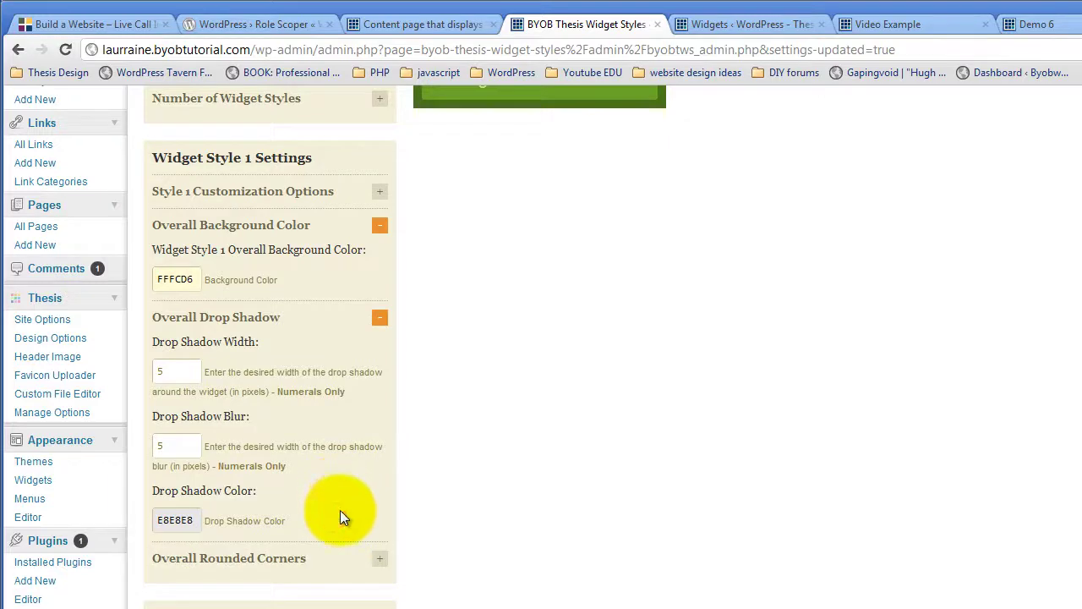
- Set Widget Style 1's overall corner radius to 10 pixels and save the widget style settings
scroll(339, 510, "down", 2)
left_click(380, 390)
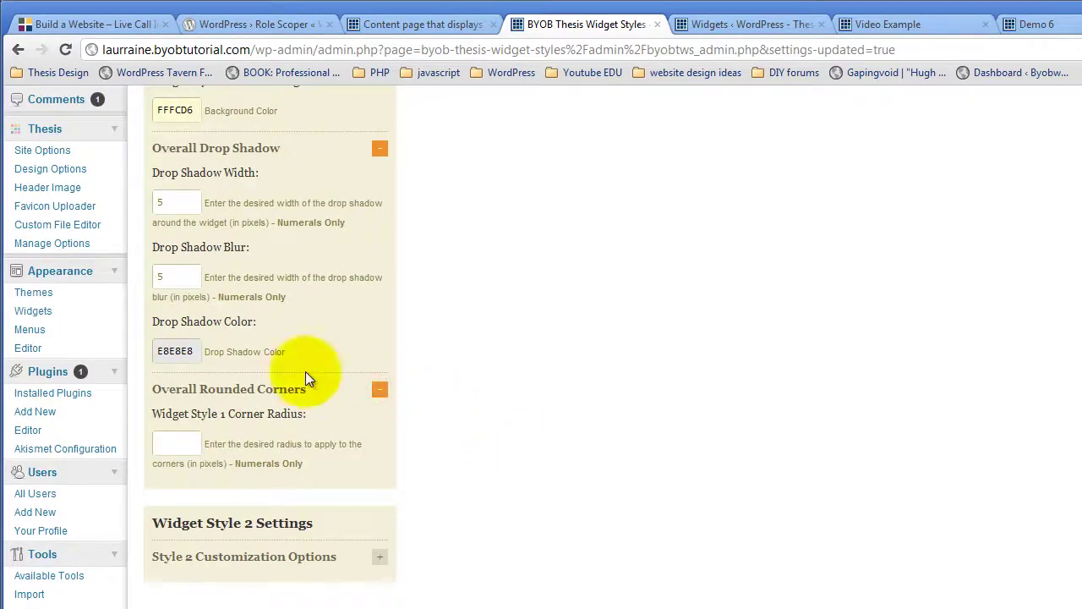
left_click(179, 441)
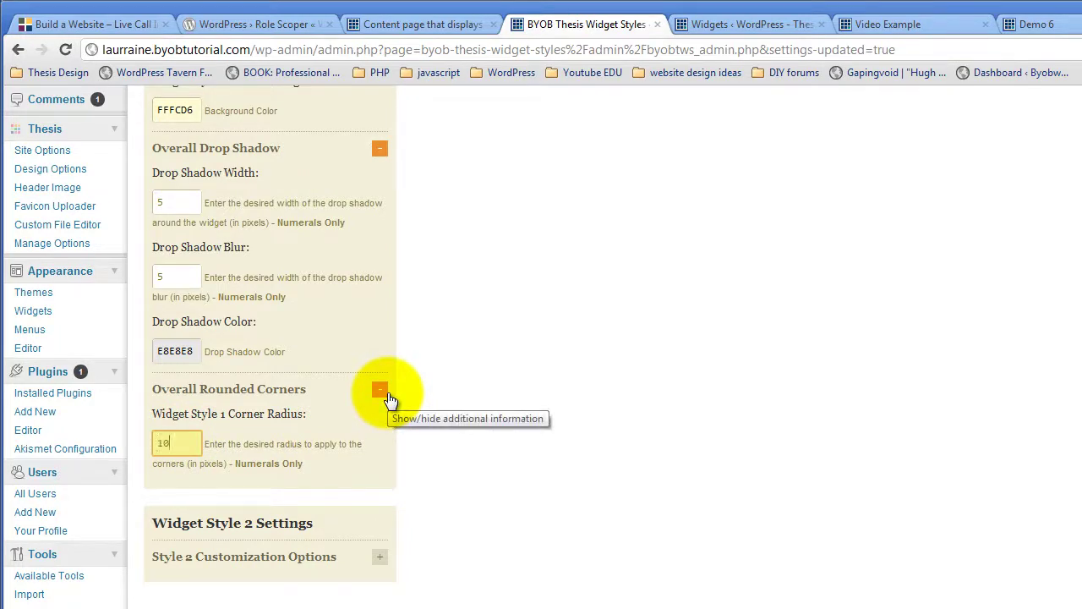
type("10")
left_click(339, 440)
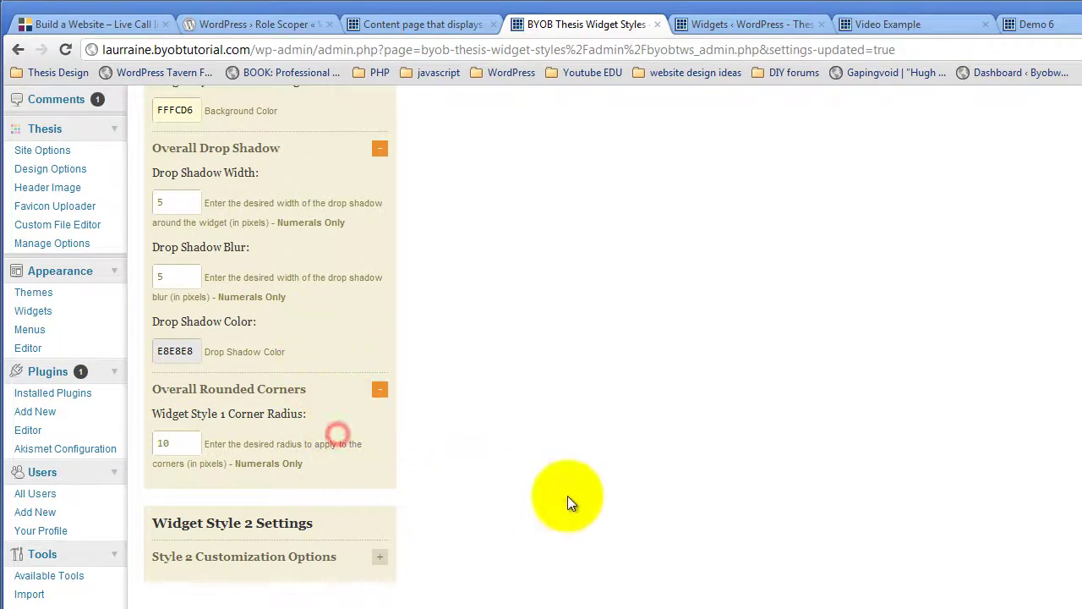
scroll(567, 495, "up", 4)
left_click(528, 247)
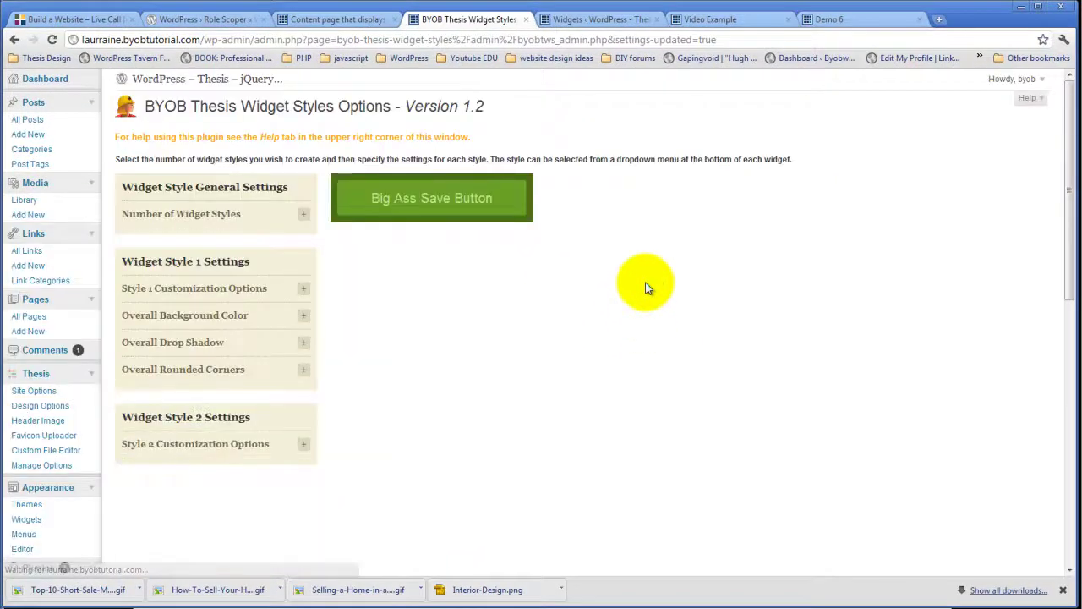
- Reload the category archive content page and examine its column and sidebar widgets
left_click(592, 21)
left_click(719, 19)
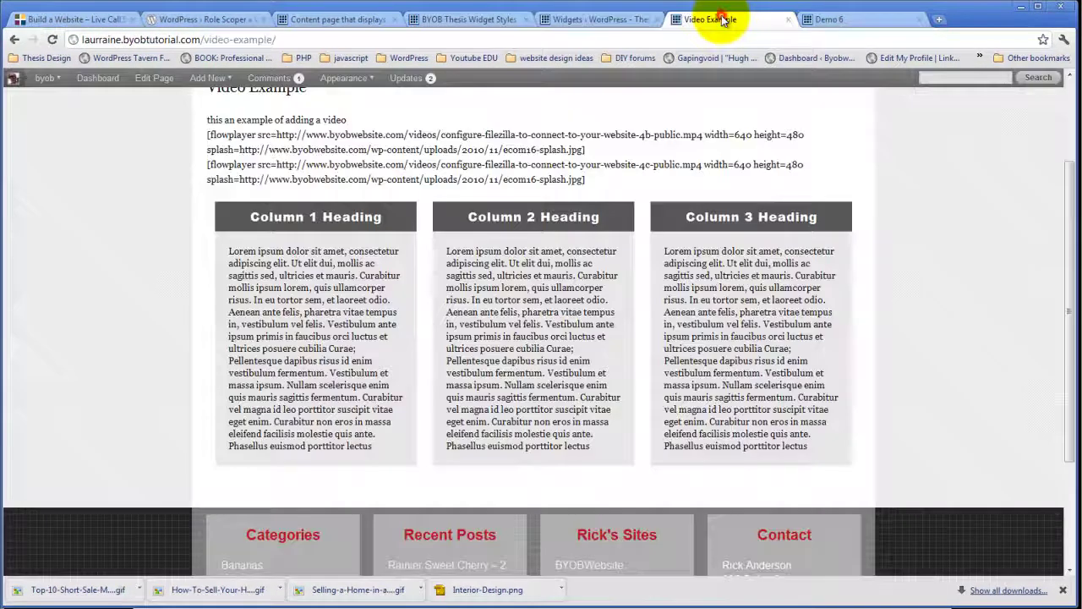
left_click(358, 20)
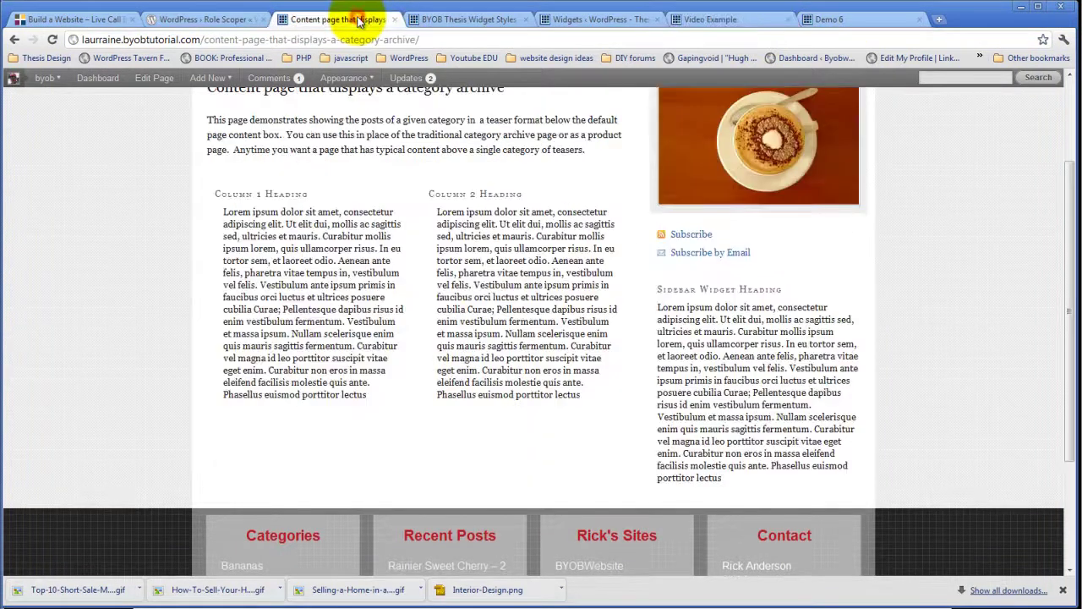
left_click(52, 40)
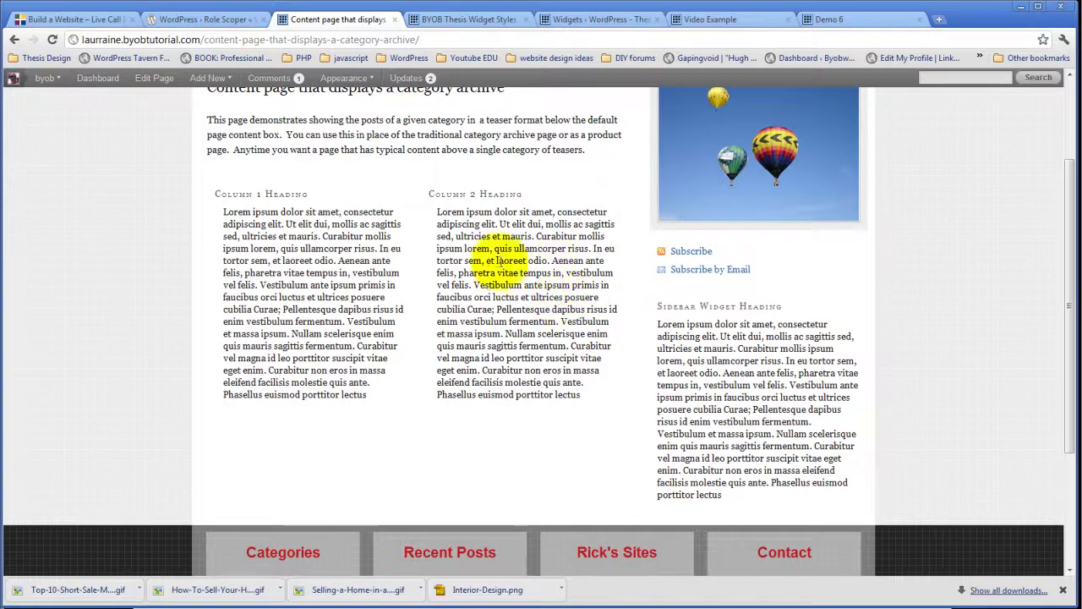
- Reload the Widgets admin page and open the Column 1 Heading text widget in Widget Block 2 - Widget Column 1
left_click(562, 19)
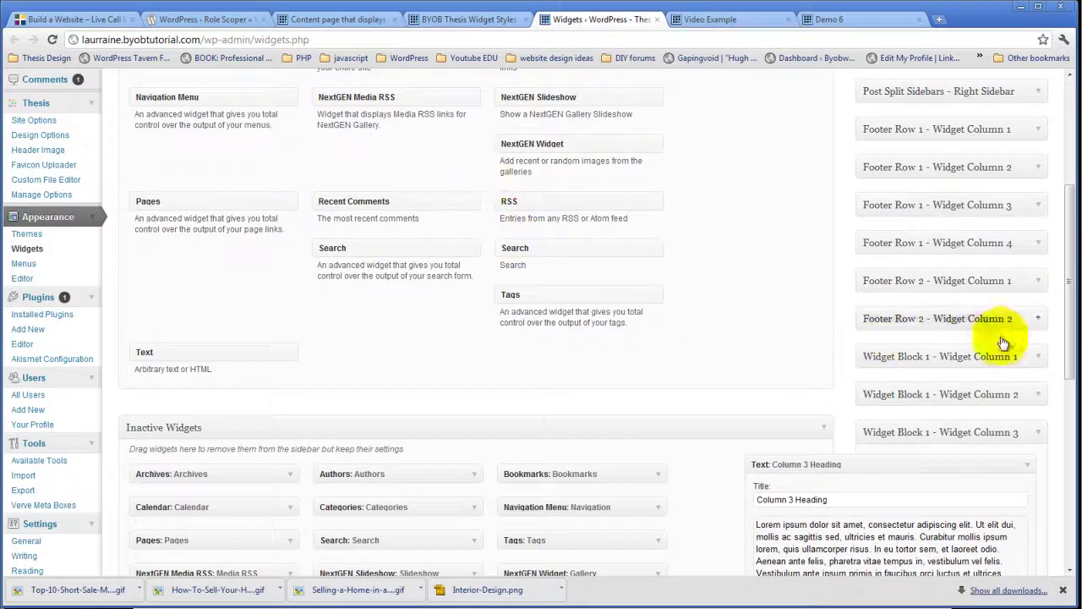
left_click(1030, 465)
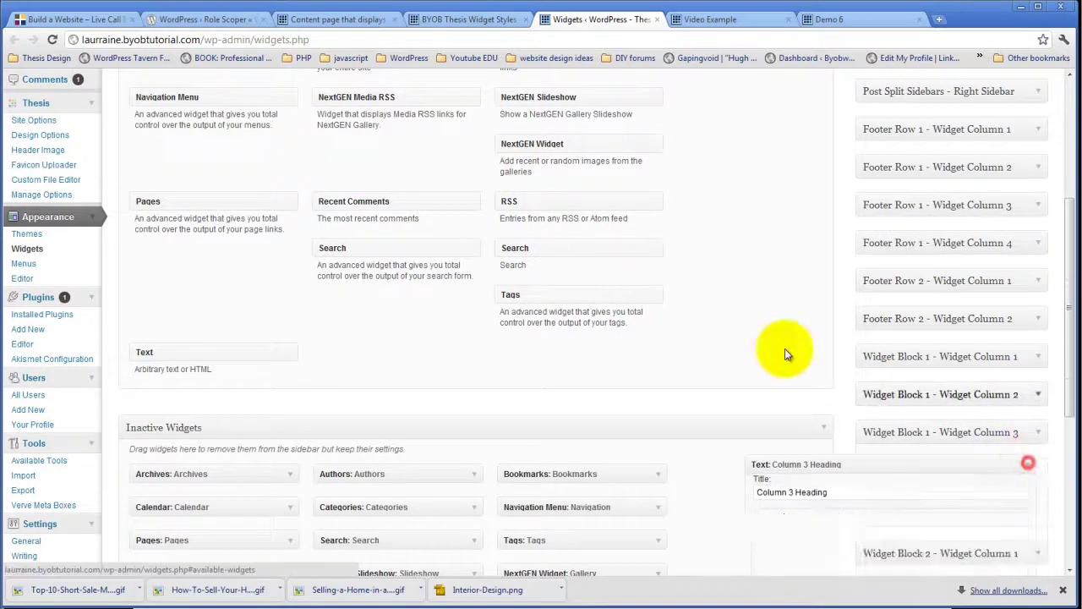
left_click(52, 39)
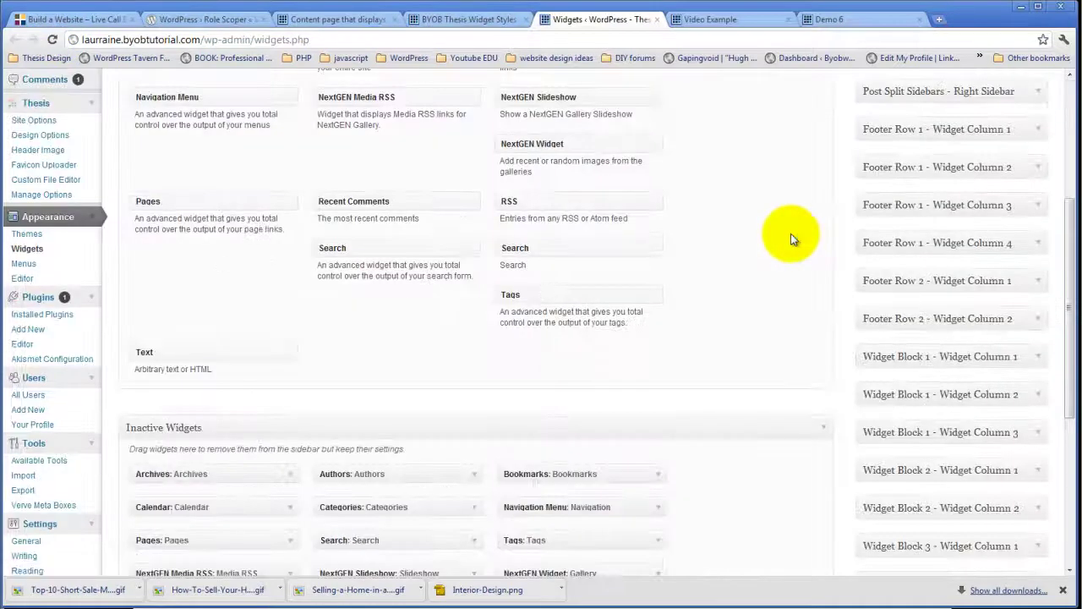
scroll(791, 234, "down", 3)
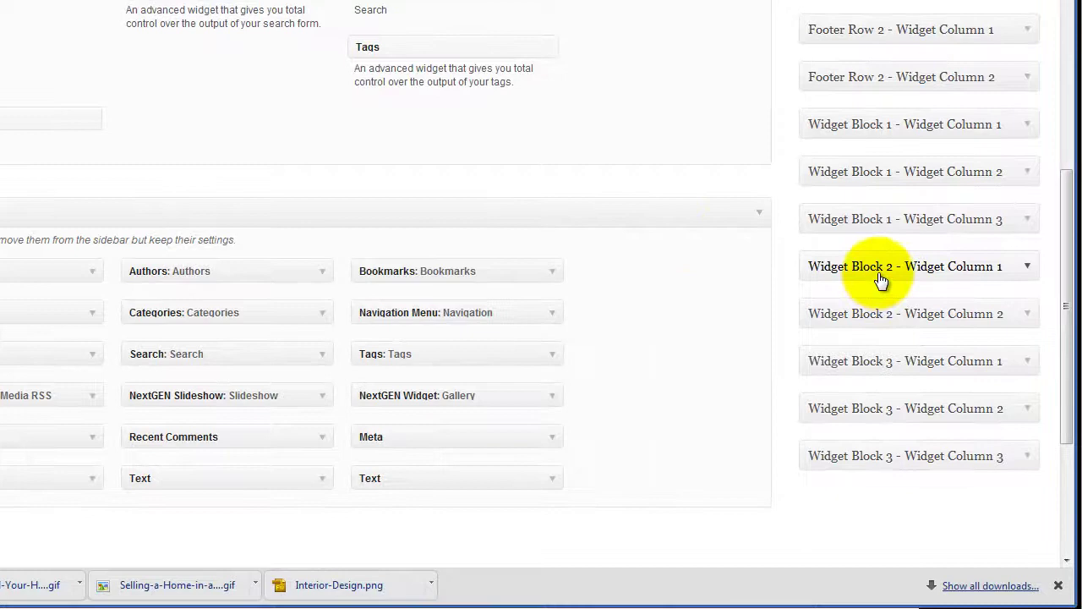
left_click(1029, 269)
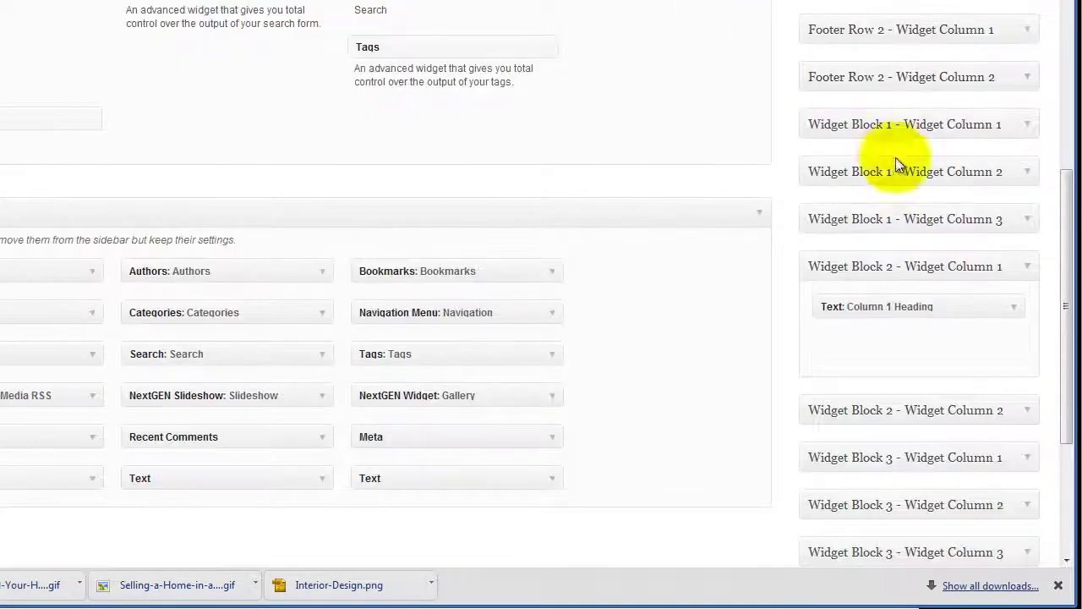
left_click(1017, 307)
scroll(761, 211, "down", 3)
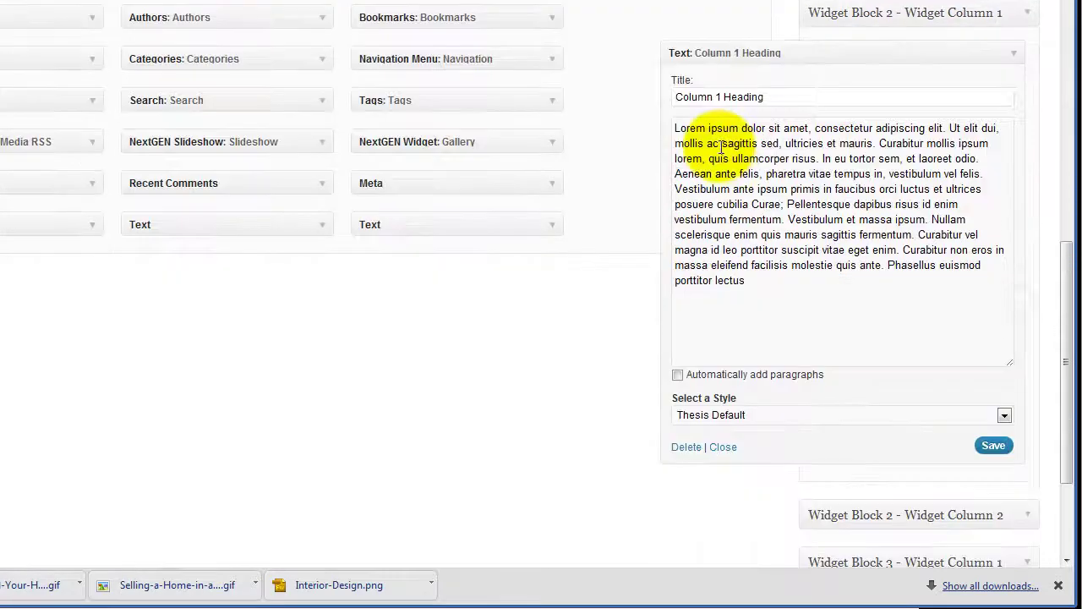
- Assign Style 1 to the Column 1 Heading text widget, save it, and reload the category archive content page
scroll(720, 148, "down", 1)
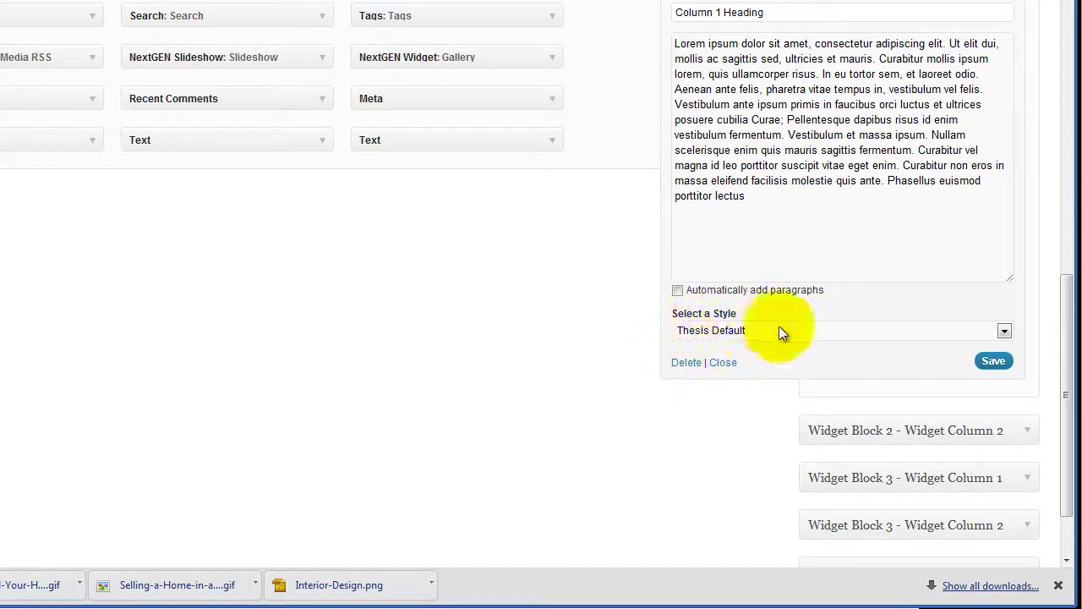
left_click(889, 333)
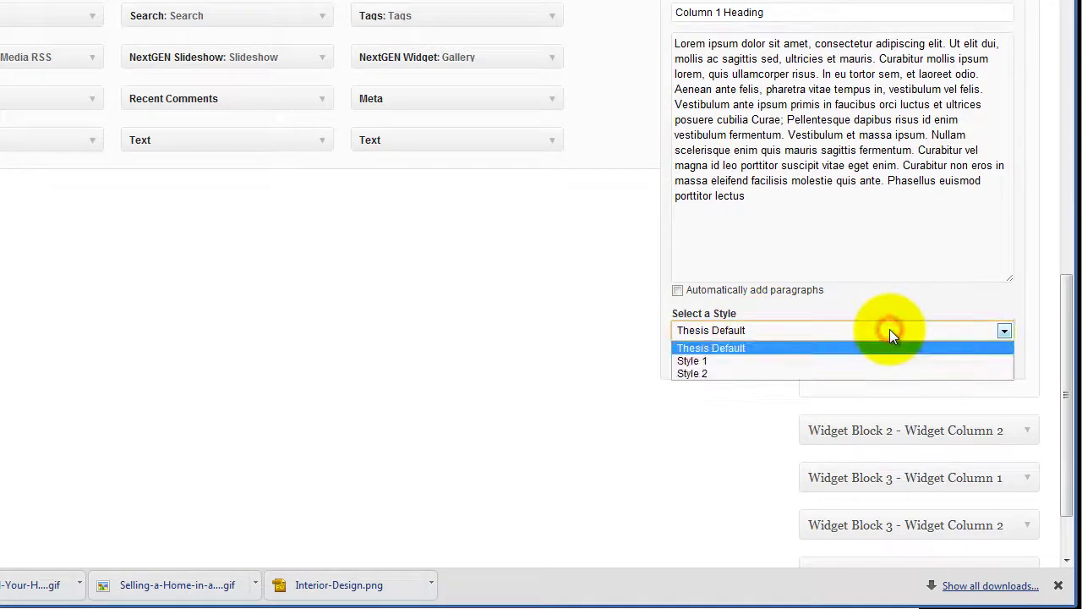
left_click(740, 361)
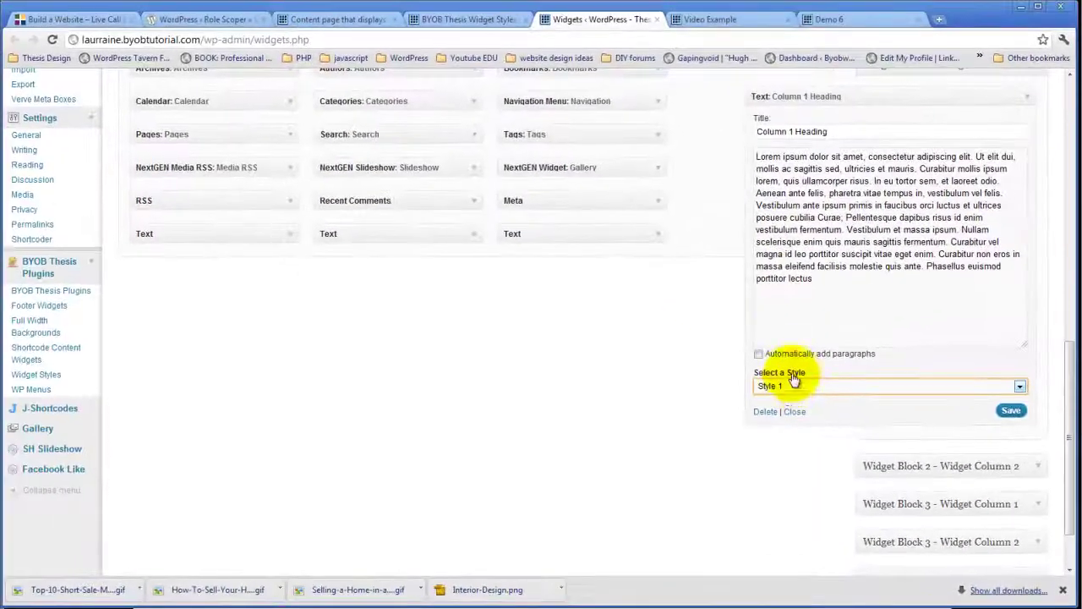
left_click(1021, 414)
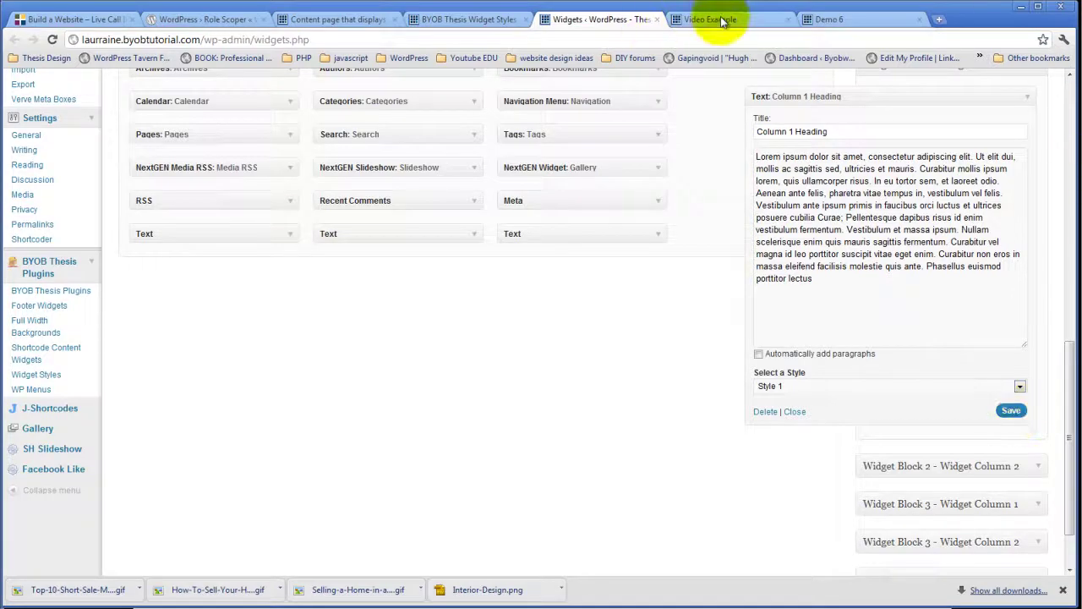
left_click(357, 23)
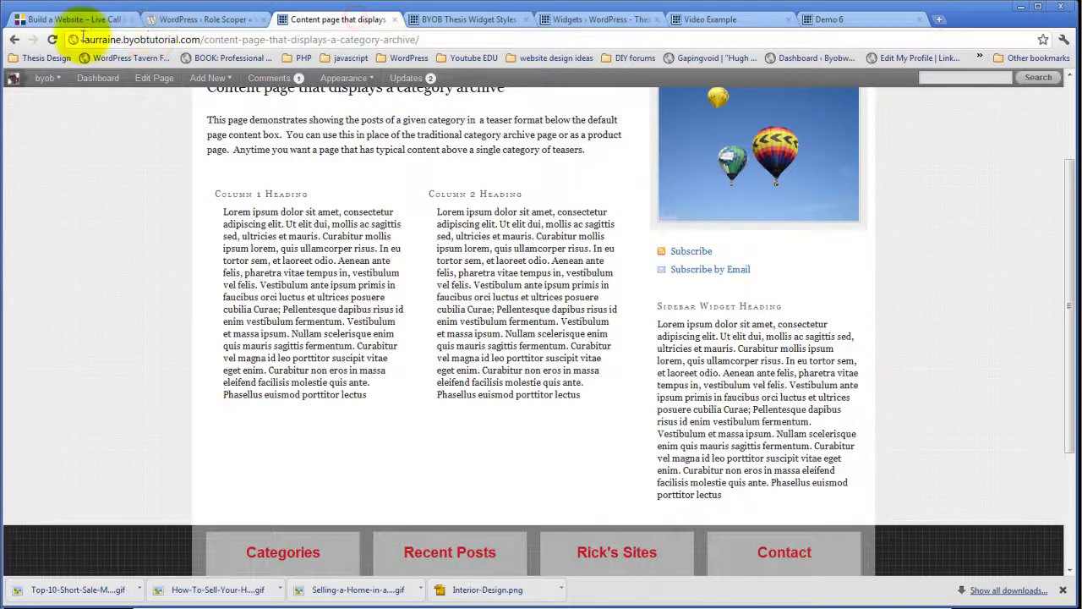
left_click(52, 40)
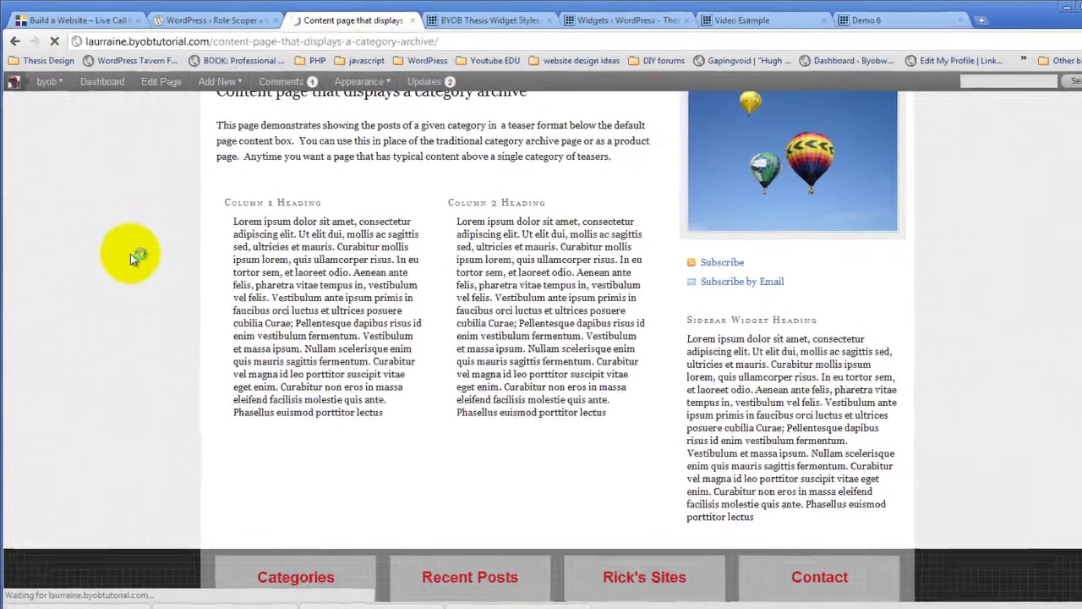